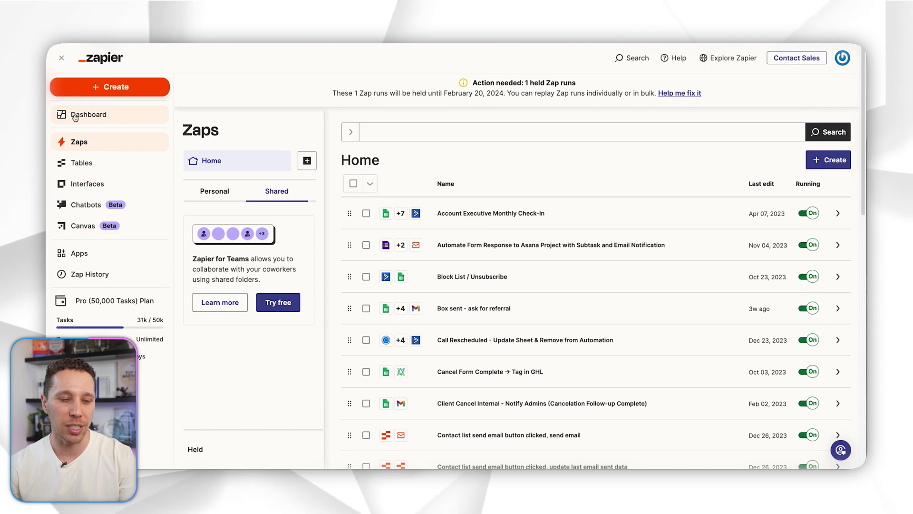
# Filter Zap History to Held runs, find none, then remove the Held filter.
pyautogui.click(88, 276)
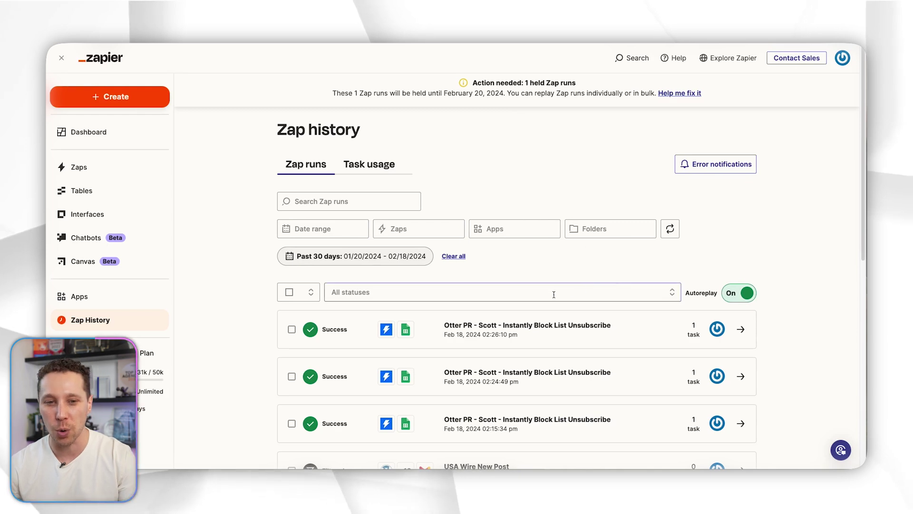
pyautogui.click(423, 292)
pyautogui.scroll(-1, 417, 285)
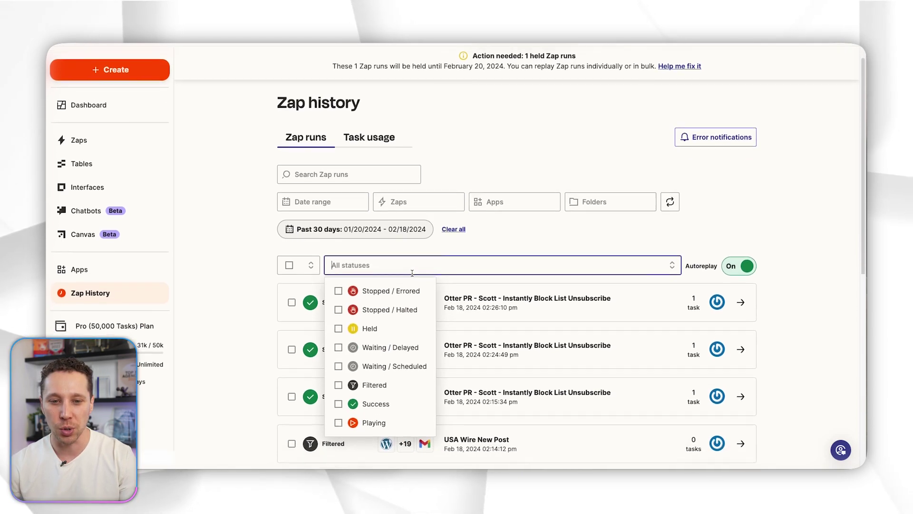
pyautogui.click(367, 326)
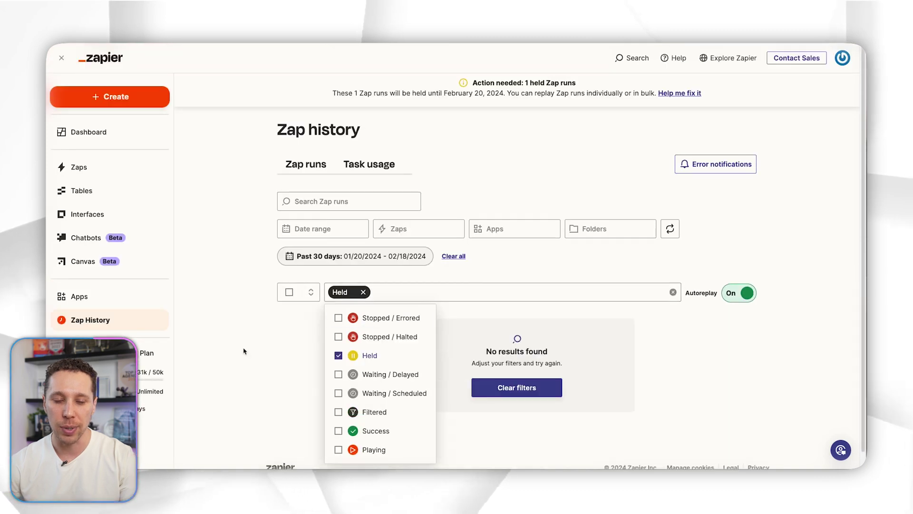
pyautogui.click(286, 353)
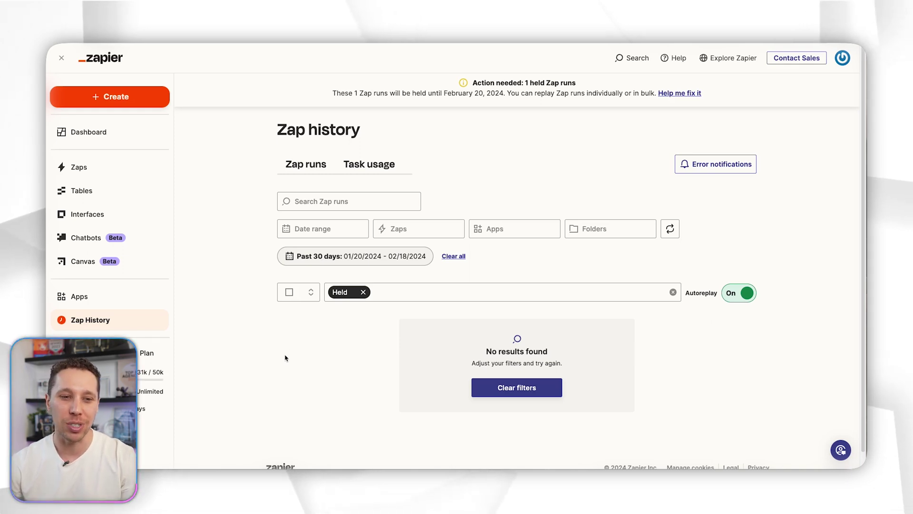
pyautogui.click(363, 292)
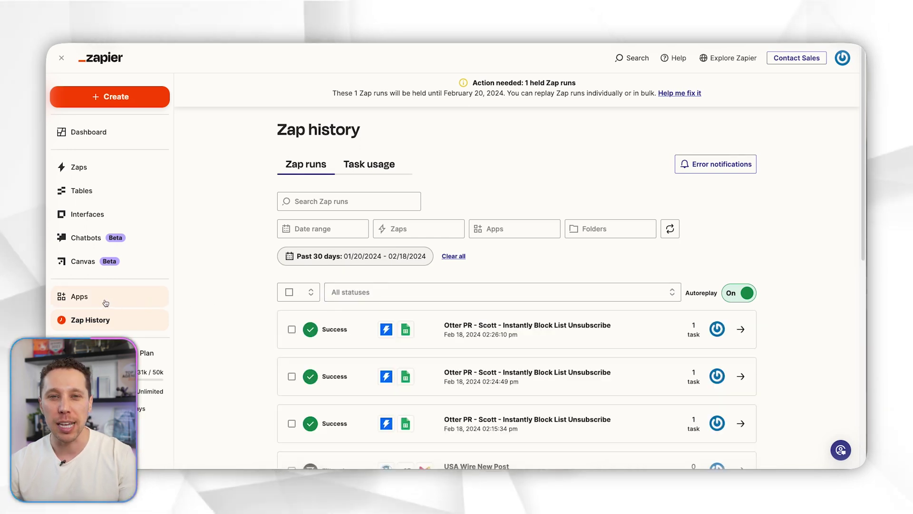
# Run a connection test on the older ActiveCampaign connection, the one linked to 101 Zaps.
pyautogui.click(79, 296)
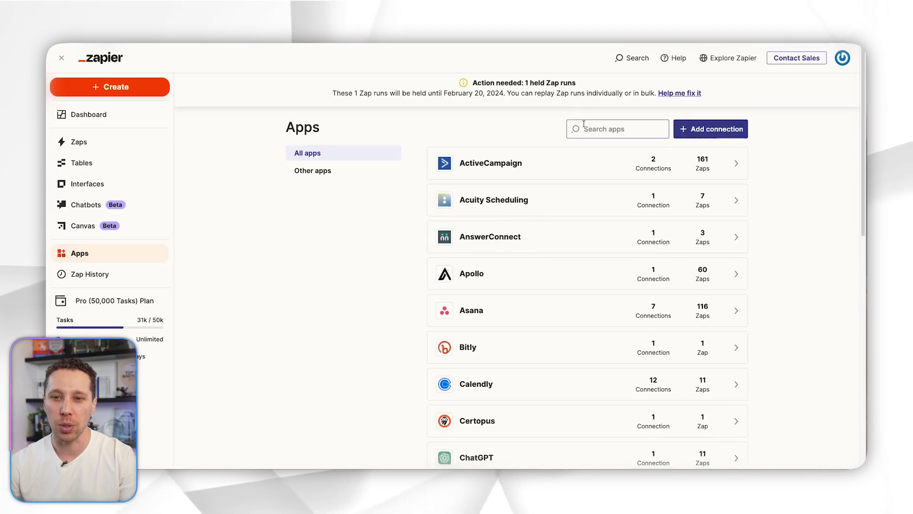
pyautogui.click(588, 129)
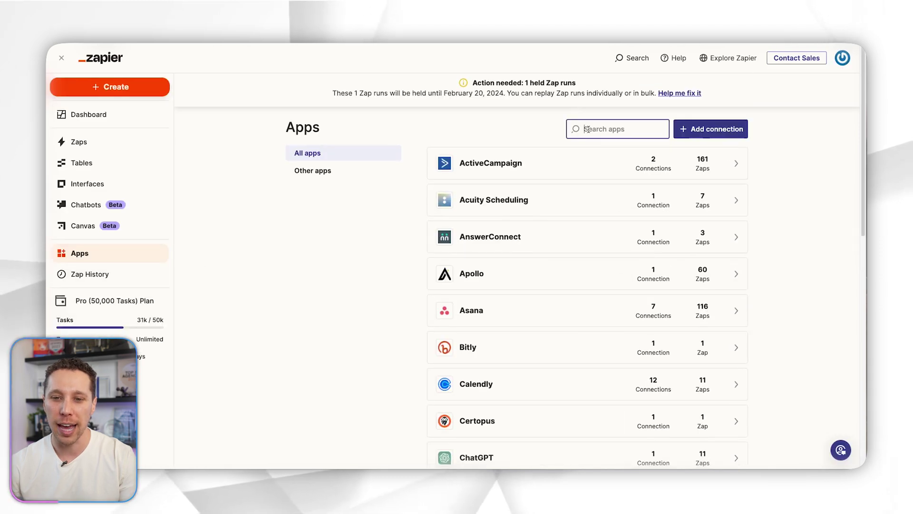
pyautogui.click(516, 167)
pyautogui.click(622, 172)
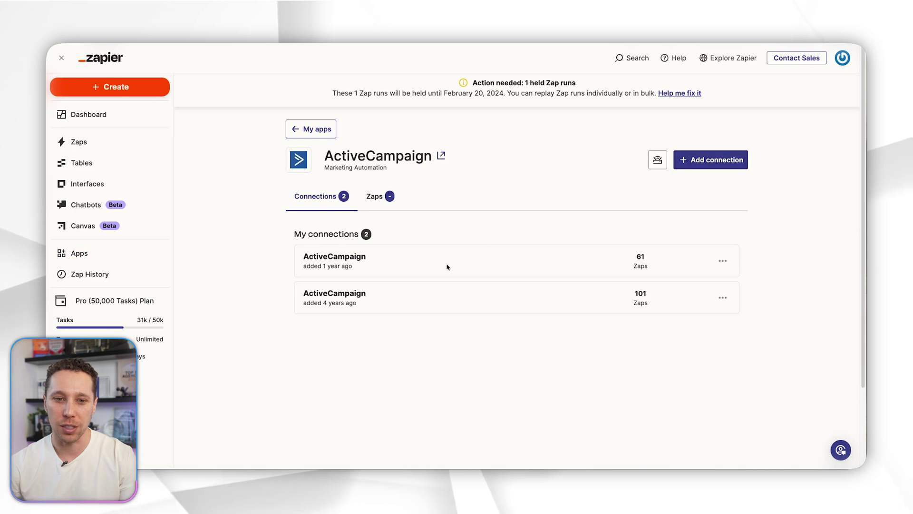
pyautogui.click(723, 301)
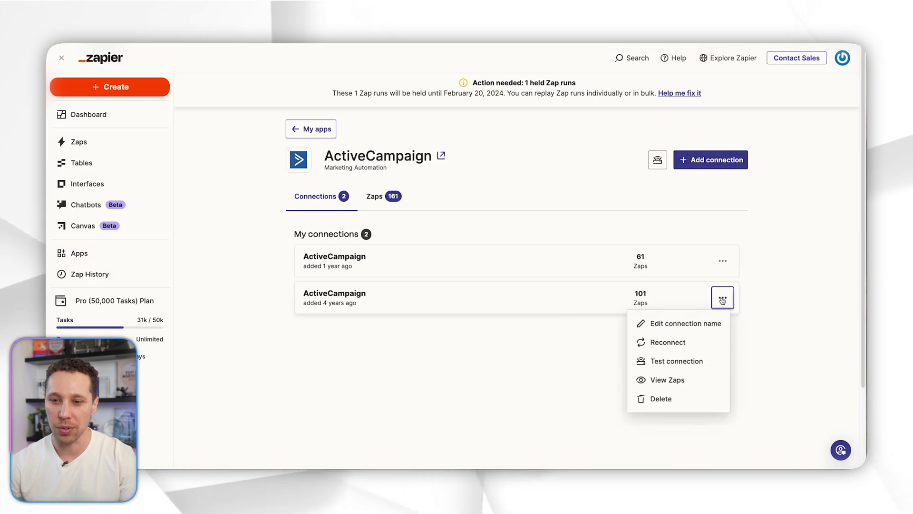
pyautogui.click(683, 363)
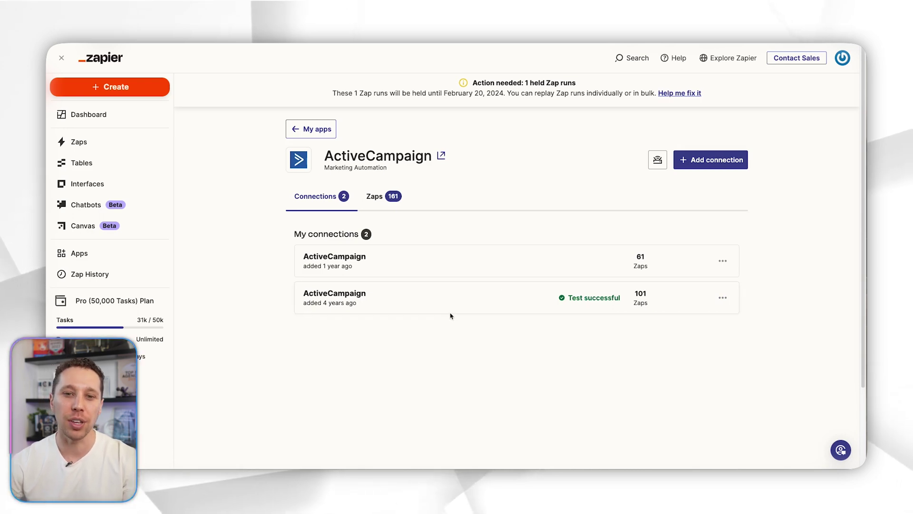
# Return to Zap History, apply and clear the Held filter, and toggle the first run's checkbox.
pyautogui.click(92, 277)
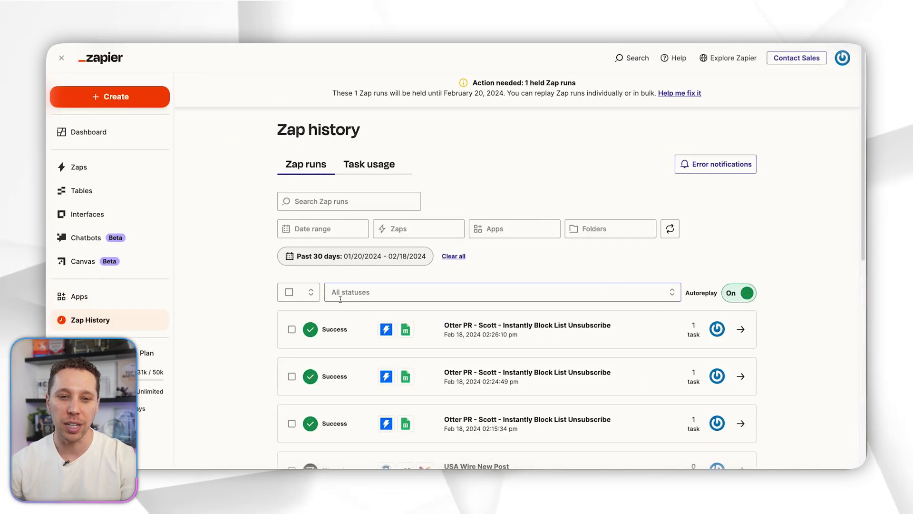
pyautogui.click(351, 293)
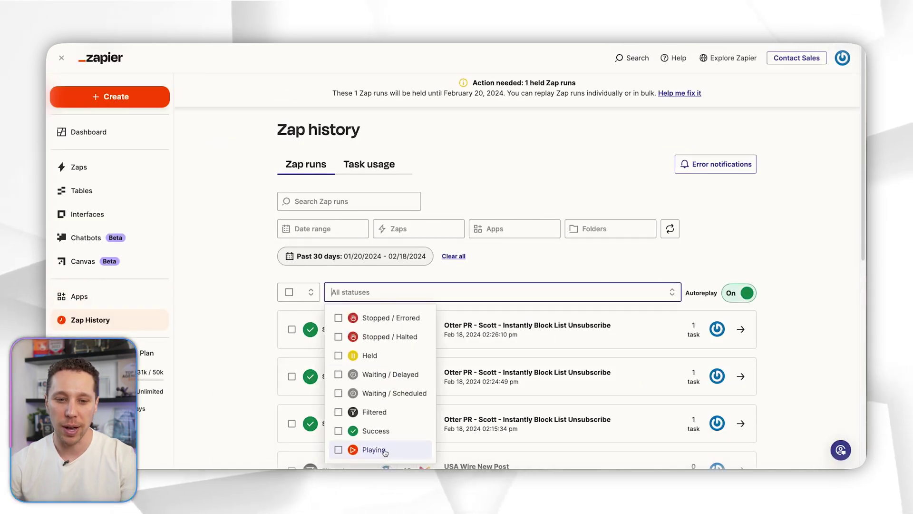
pyautogui.click(370, 356)
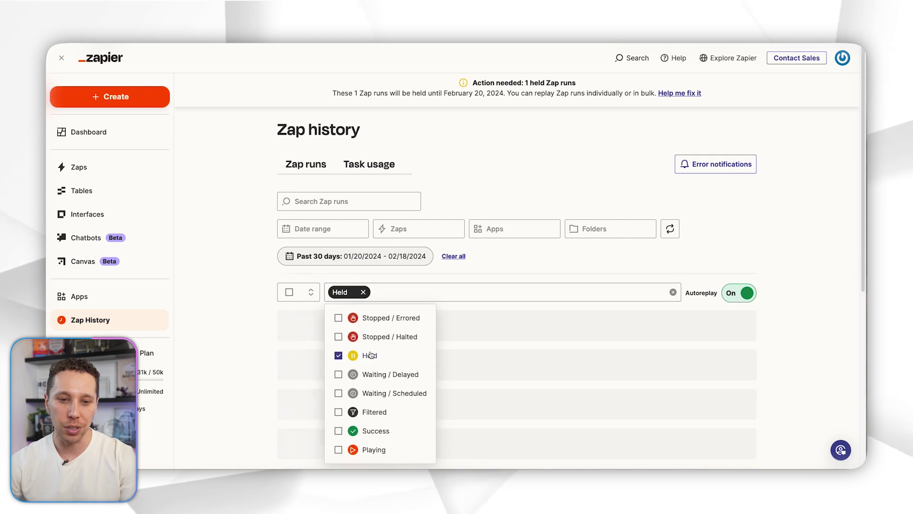
pyautogui.click(363, 292)
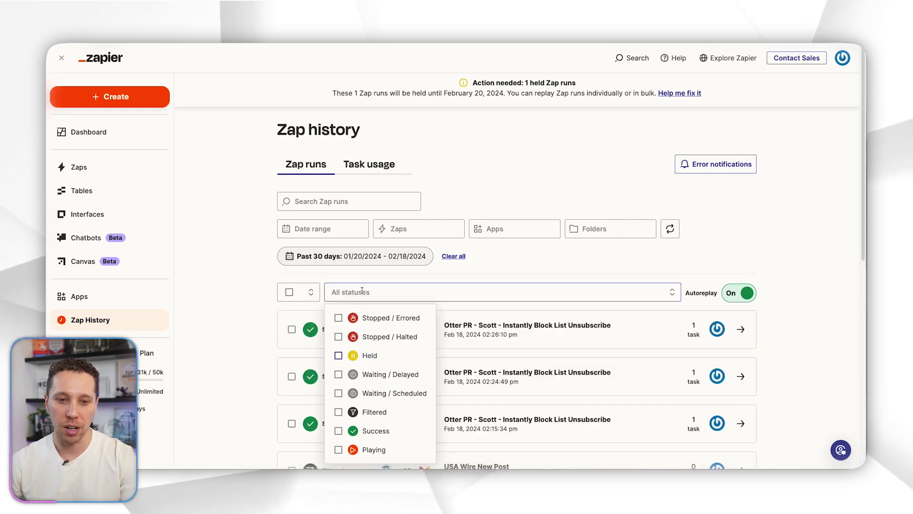
pyautogui.click(291, 329)
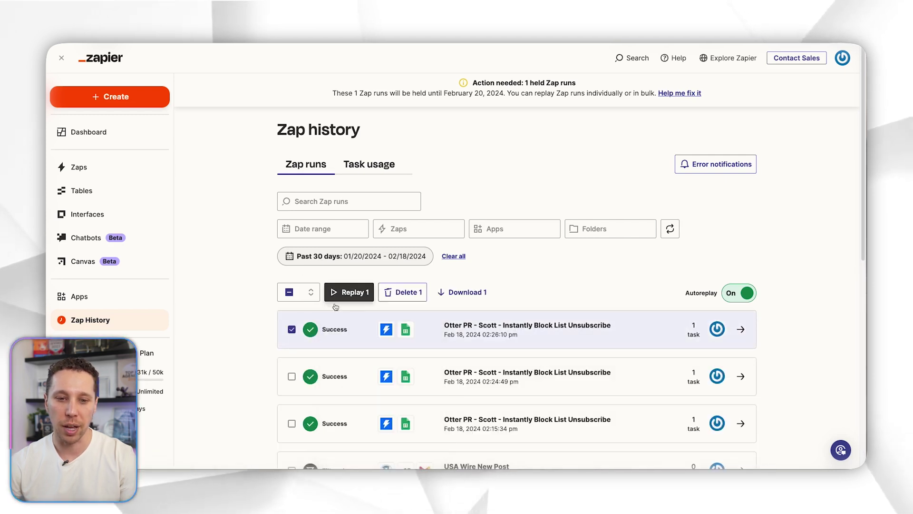
pyautogui.click(292, 329)
pyautogui.click(352, 292)
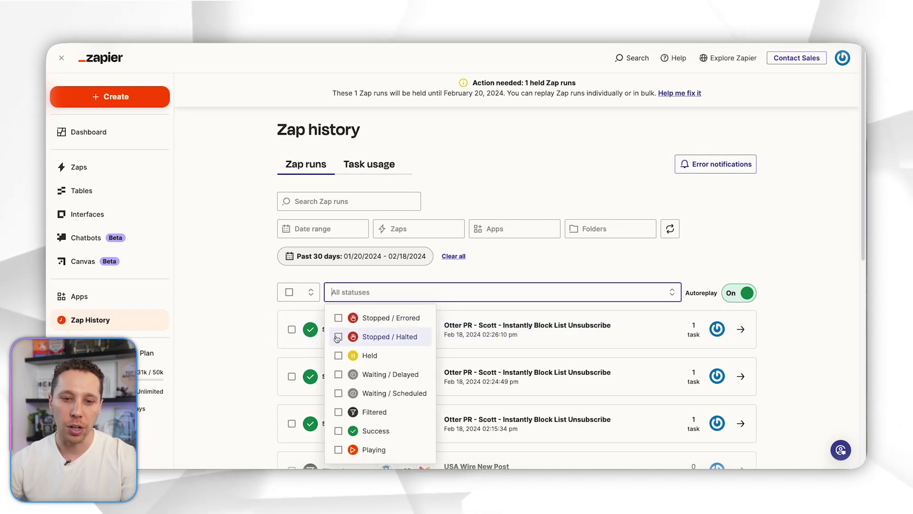
# Filter runs to Stopped / Errored only and open the errored USA Wire New Post run.
pyautogui.click(338, 318)
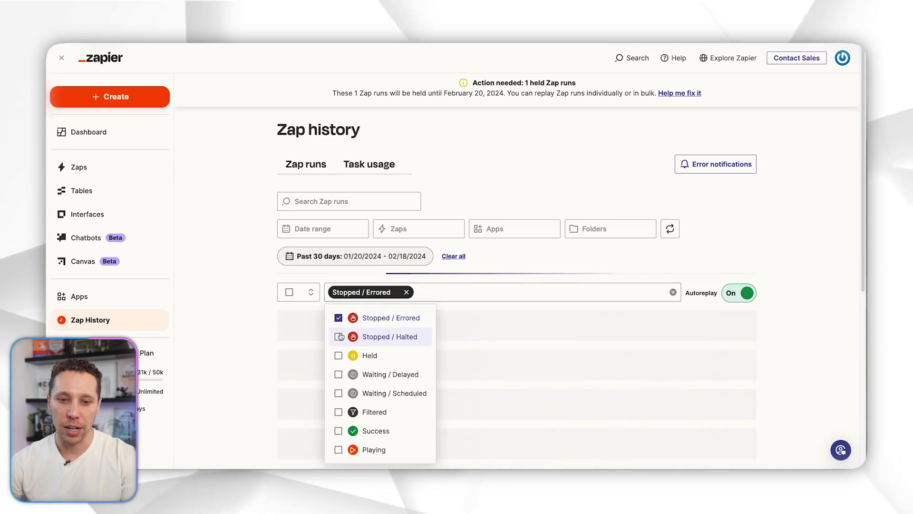
pyautogui.click(338, 336)
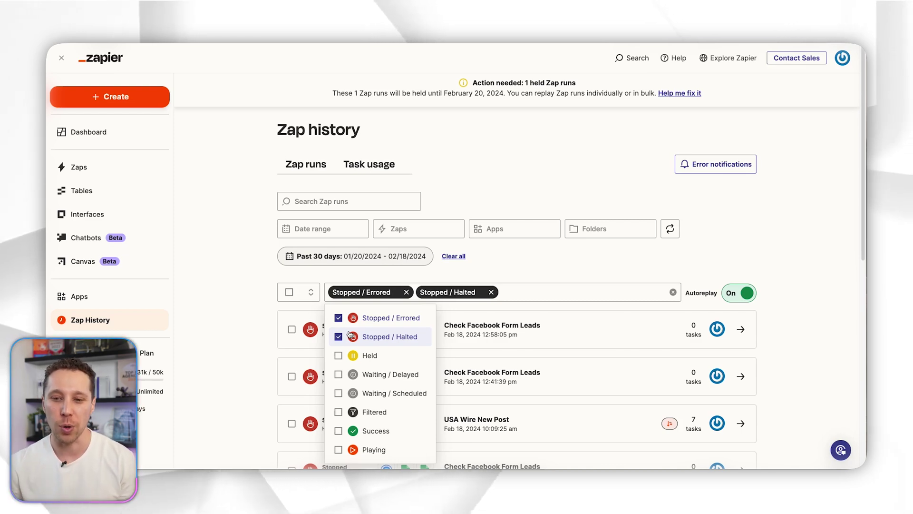
pyautogui.click(350, 334)
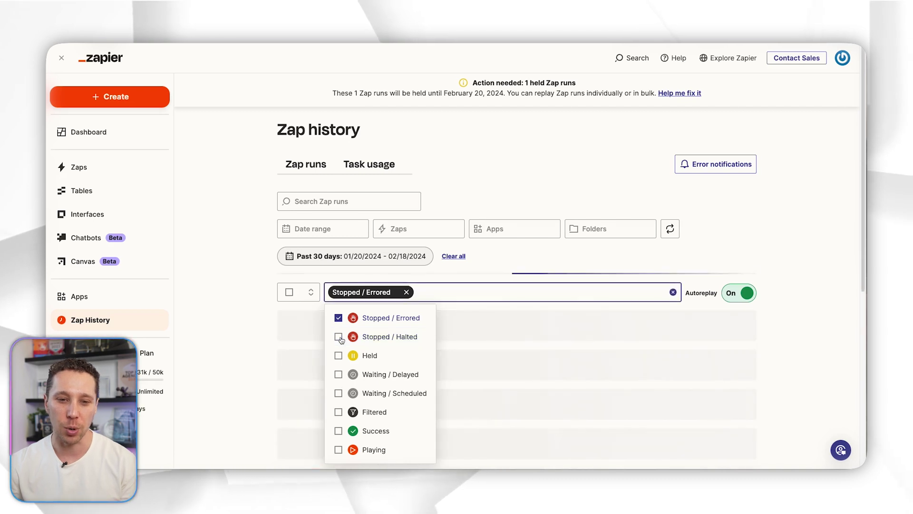
pyautogui.click(237, 337)
pyautogui.scroll(-2, 290, 323)
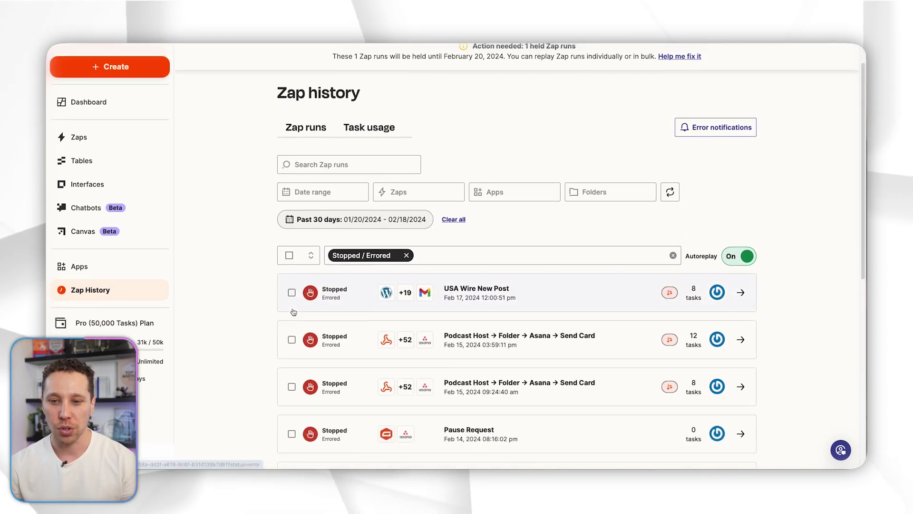
pyautogui.scroll(-10, 292, 314)
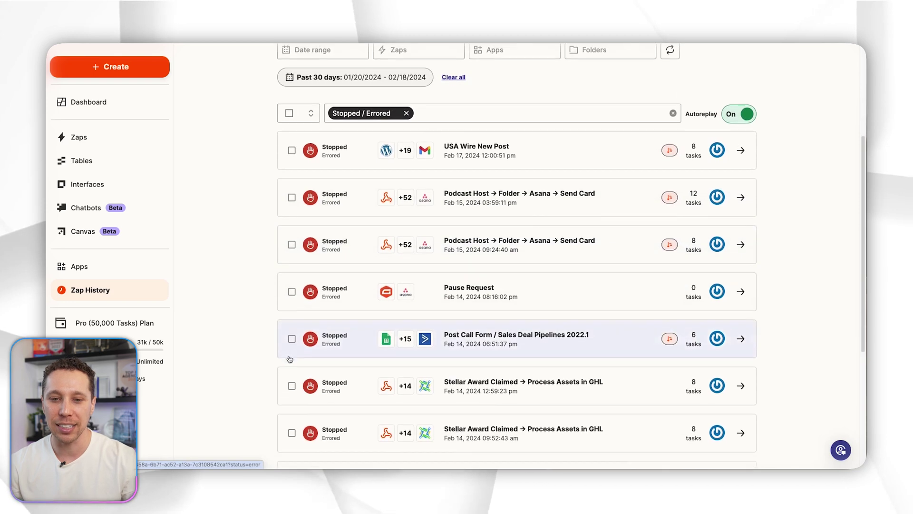
pyautogui.scroll(7, 328, 384)
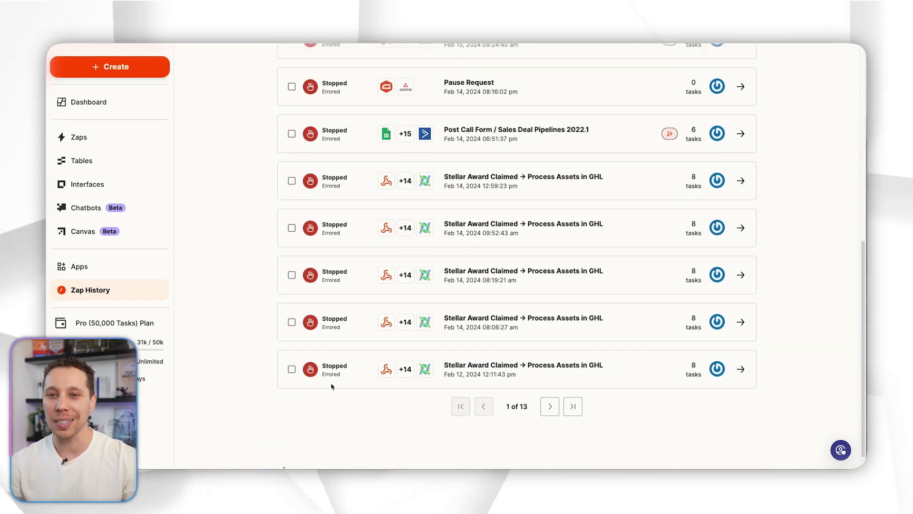
pyautogui.scroll(1, 333, 386)
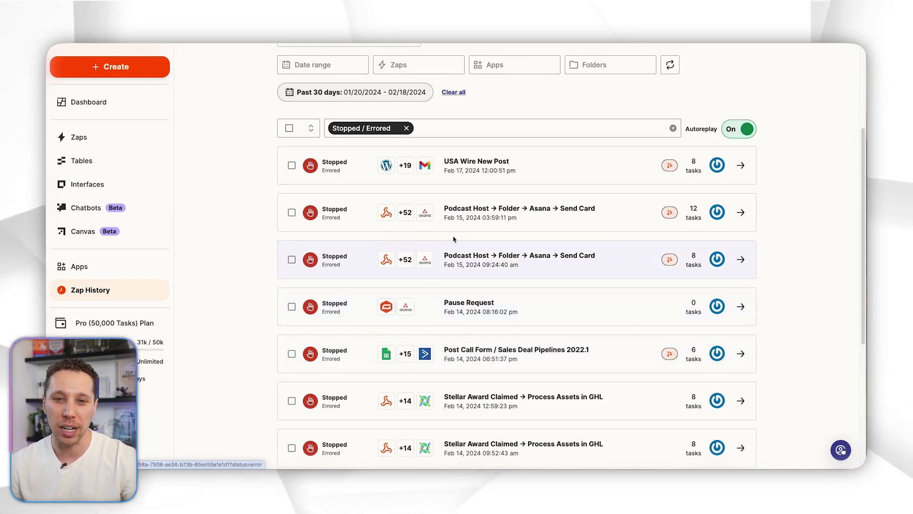
pyautogui.click(360, 177)
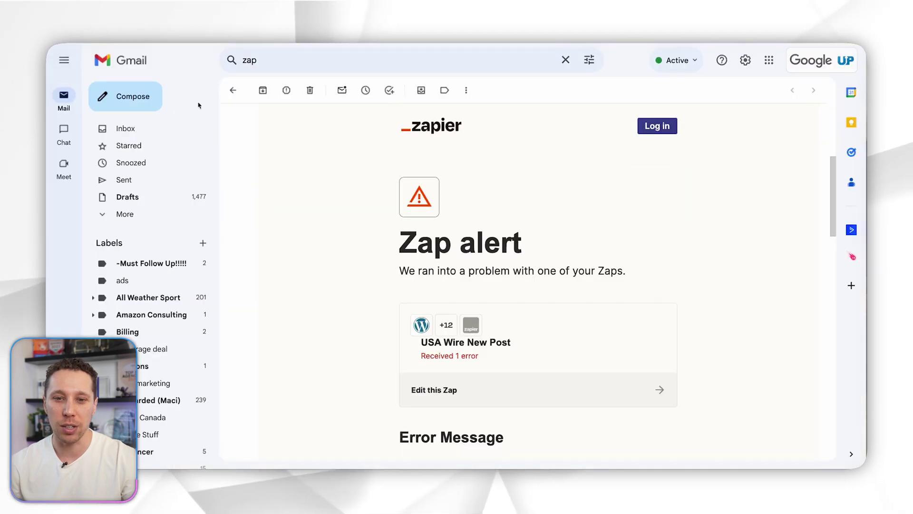
# Scroll through the Zap alert email explaining the Gmail step's invalid "To" value.
pyautogui.scroll(-2, 447, 323)
pyautogui.scroll(-6, 443, 320)
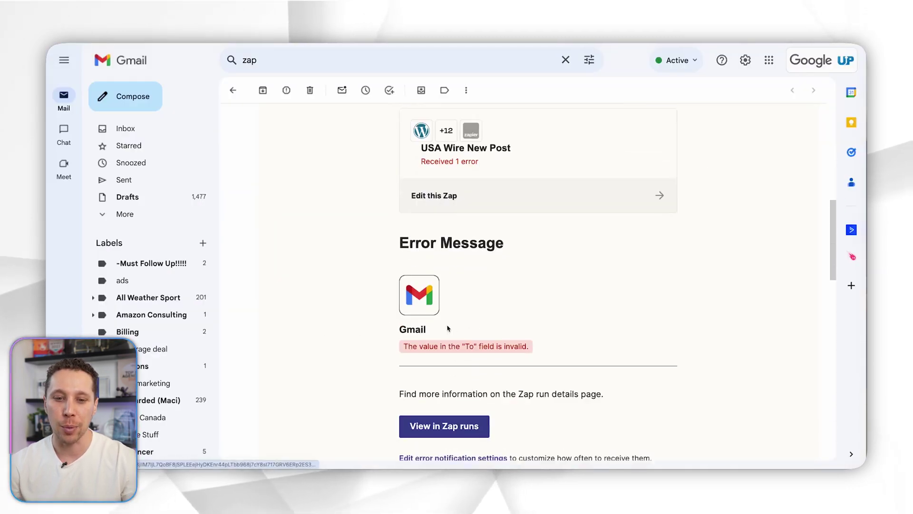
pyautogui.scroll(-5, 412, 339)
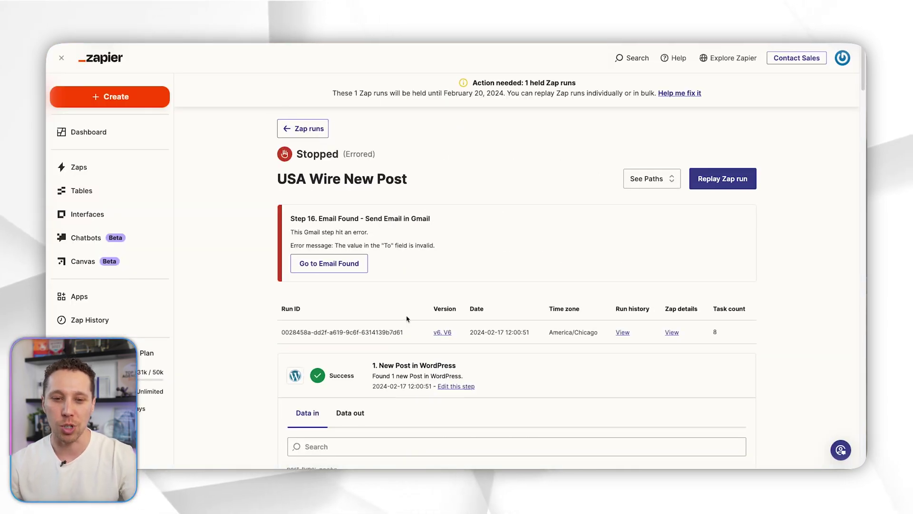
# Scroll the run's successful steps down to Step 14 Paths, where only Email Found ran.
pyautogui.scroll(-3, 407, 319)
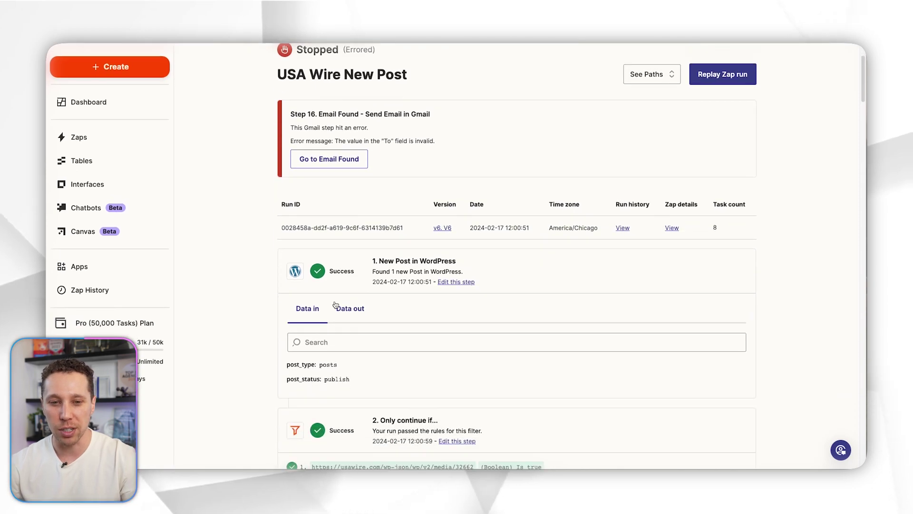
pyautogui.scroll(-1, 399, 280)
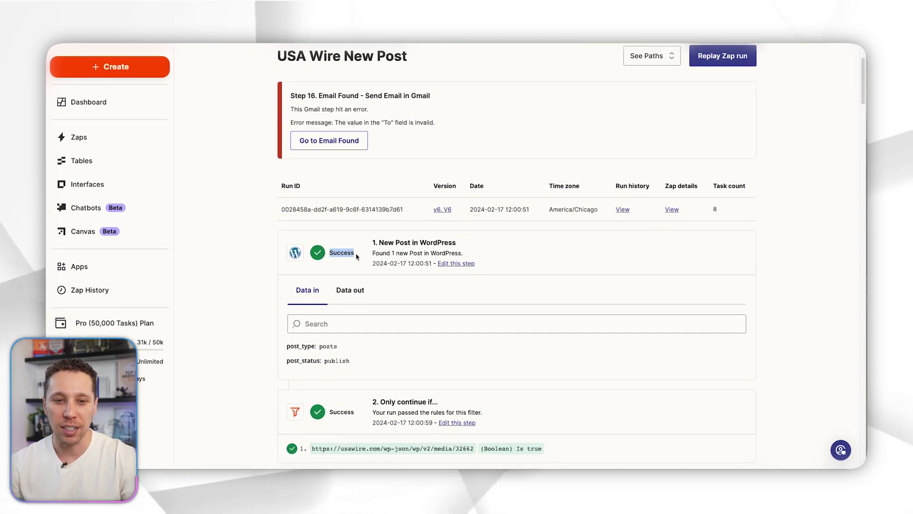
pyautogui.scroll(-5, 358, 256)
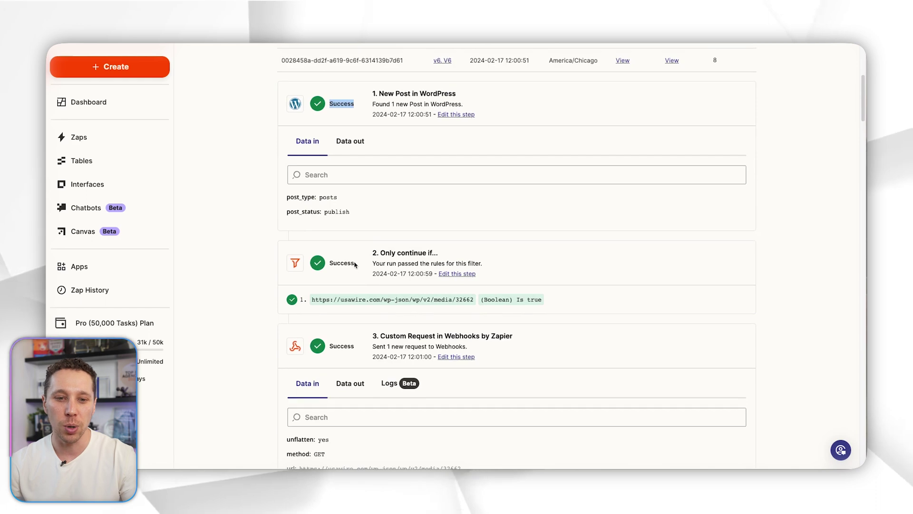
pyautogui.scroll(-7, 357, 269)
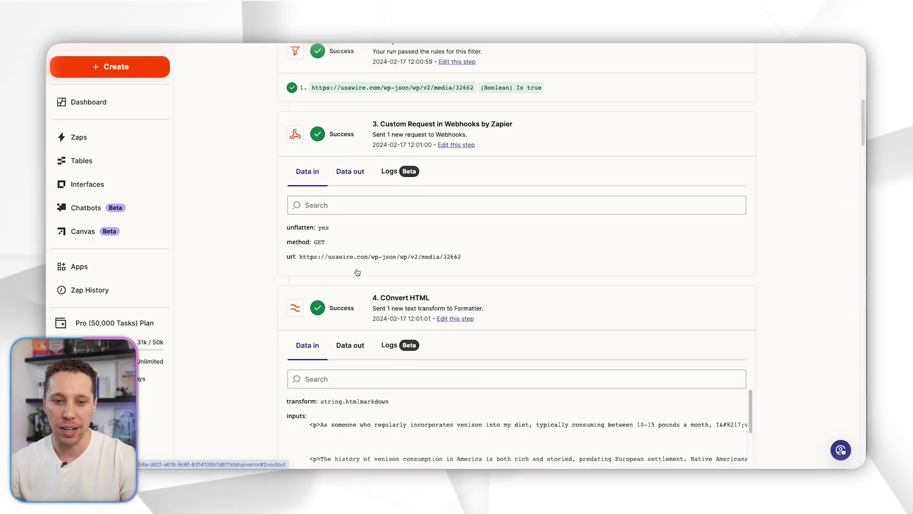
pyautogui.scroll(-9, 357, 272)
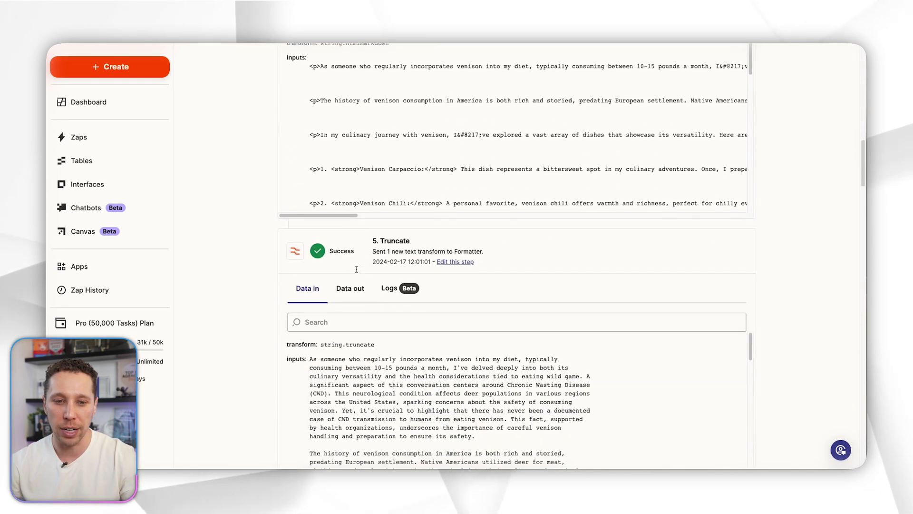
pyautogui.scroll(-2, 358, 272)
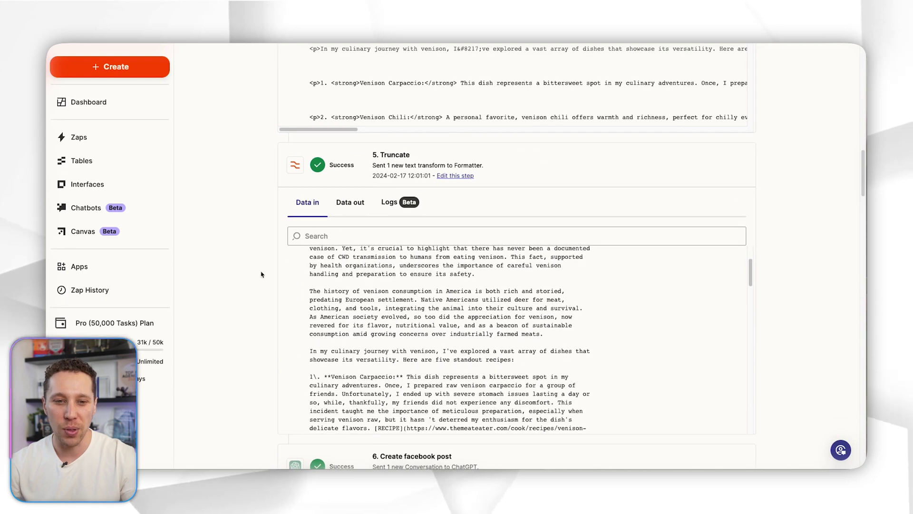
pyautogui.scroll(-5, 261, 271)
pyautogui.scroll(-4, 271, 276)
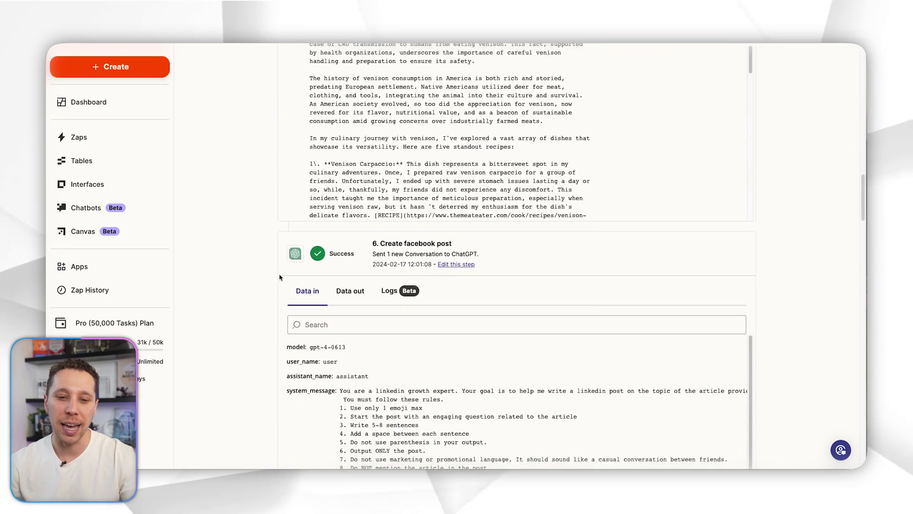
pyautogui.scroll(-2, 280, 276)
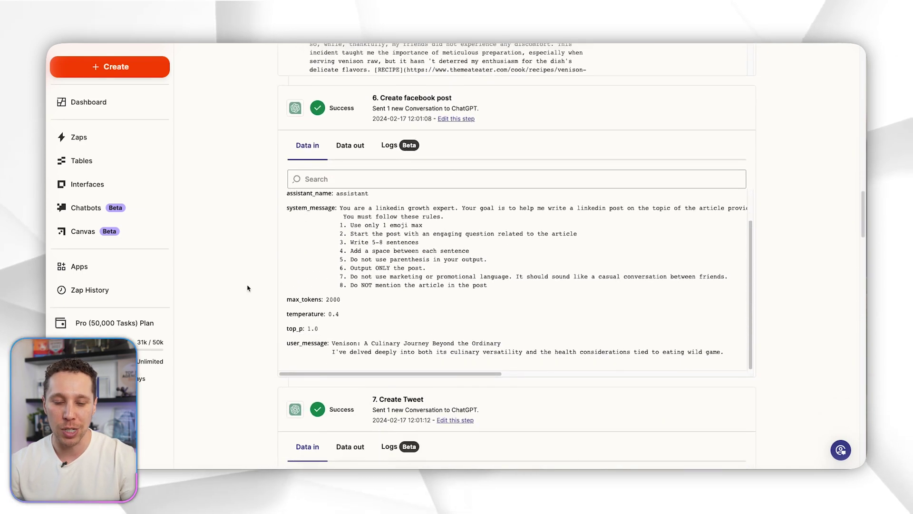
pyautogui.scroll(-4, 244, 302)
pyautogui.scroll(-15, 244, 304)
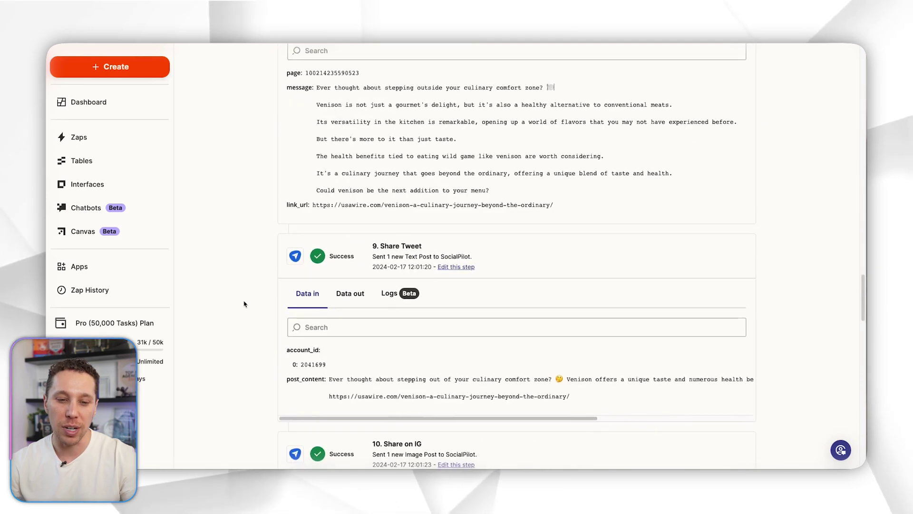
pyautogui.scroll(1, 245, 304)
pyautogui.scroll(-5, 245, 304)
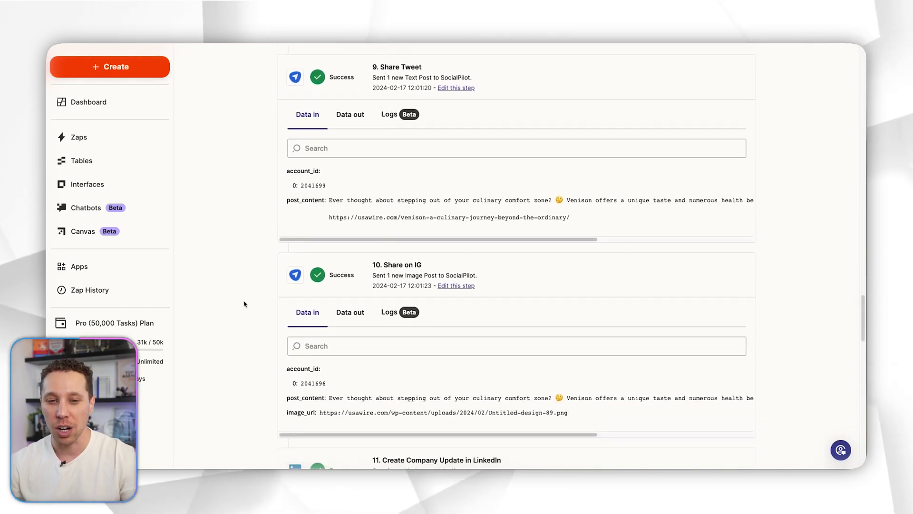
pyautogui.scroll(-12, 245, 303)
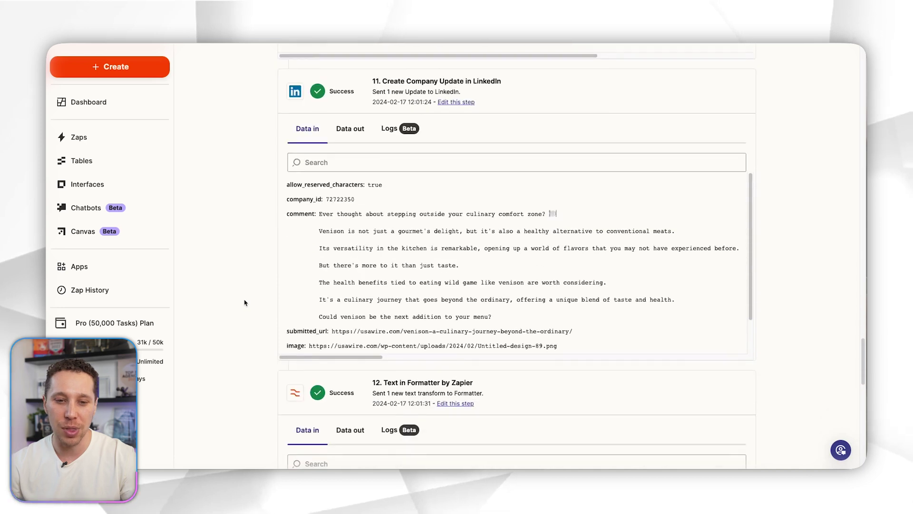
pyautogui.scroll(-9, 245, 302)
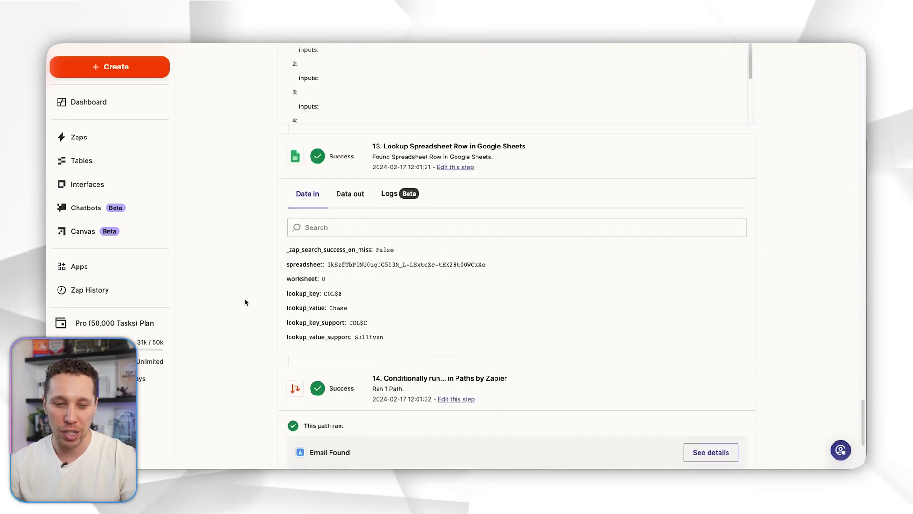
pyautogui.scroll(-1, 245, 302)
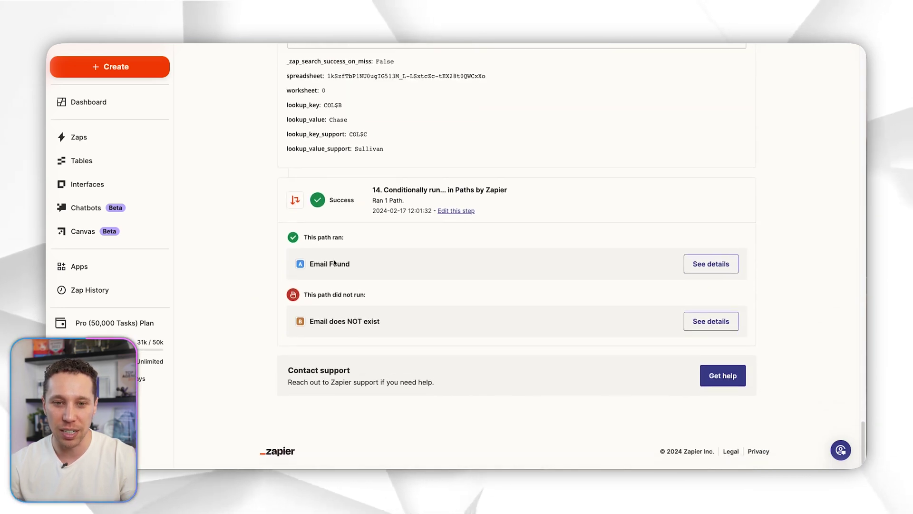
pyautogui.scroll(20, 335, 263)
pyautogui.scroll(-15, 280, 285)
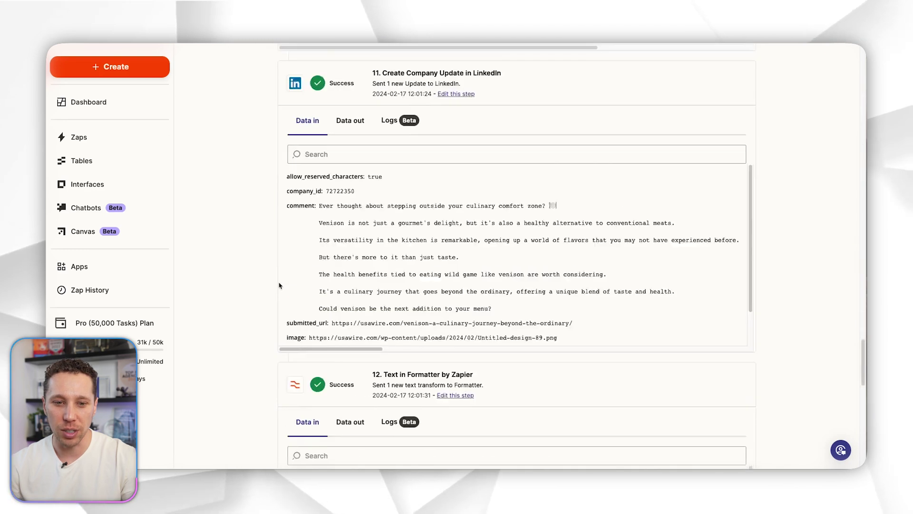
pyautogui.scroll(-10, 280, 285)
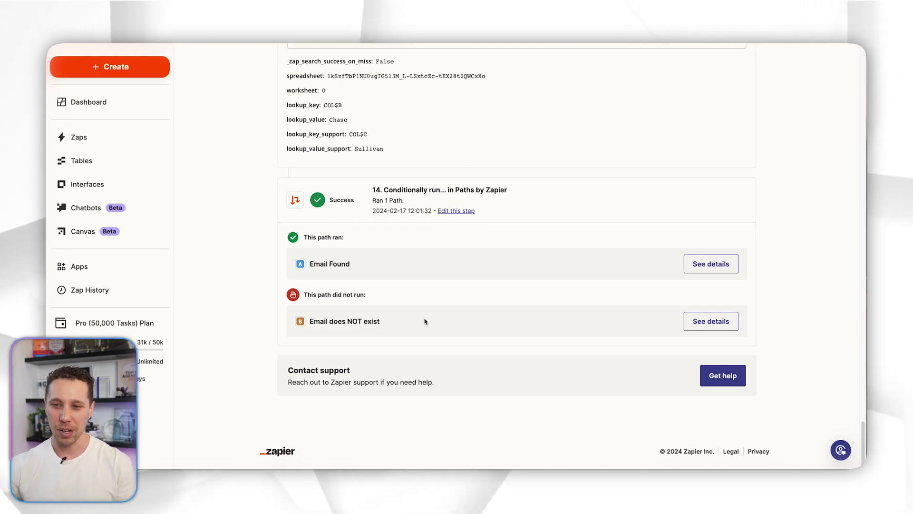
# Expand the Email does NOT exist path details and inspect Step 16's to field in Data in.
pyautogui.click(710, 321)
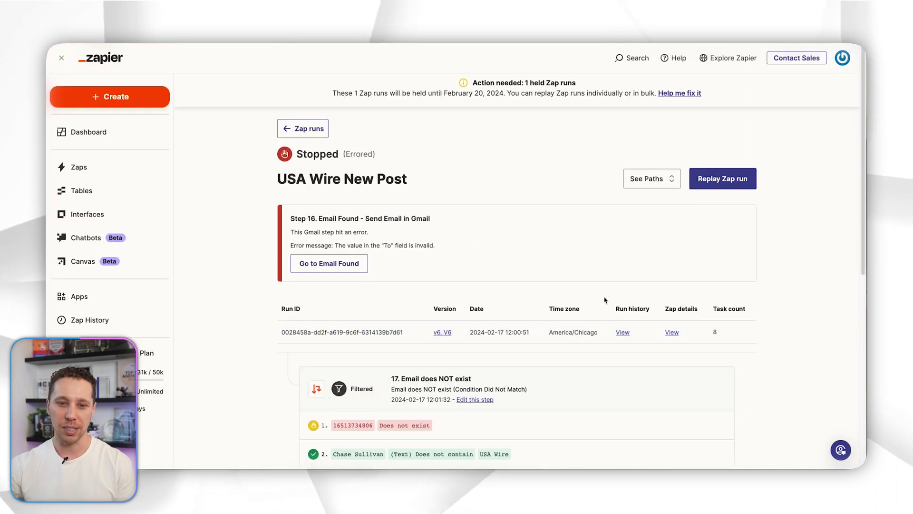
pyautogui.moveTo(386, 281); pyautogui.dragTo(422, 278)
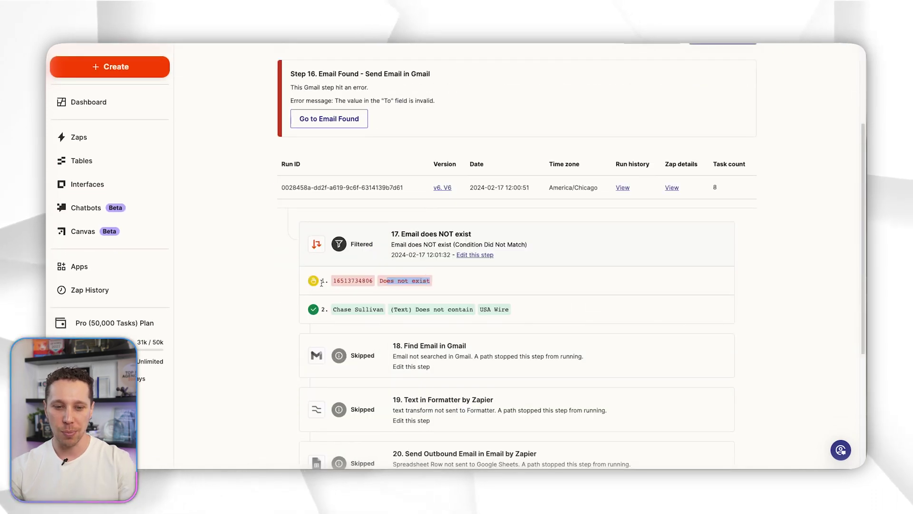
pyautogui.scroll(-4, 323, 283)
pyautogui.scroll(2, 388, 166)
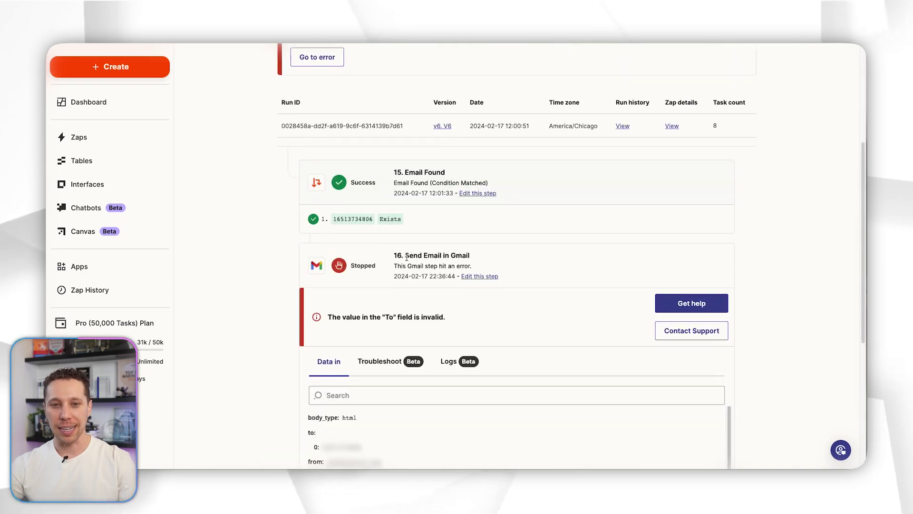
pyautogui.moveTo(406, 255); pyautogui.dragTo(470, 256)
pyautogui.scroll(-4, 469, 256)
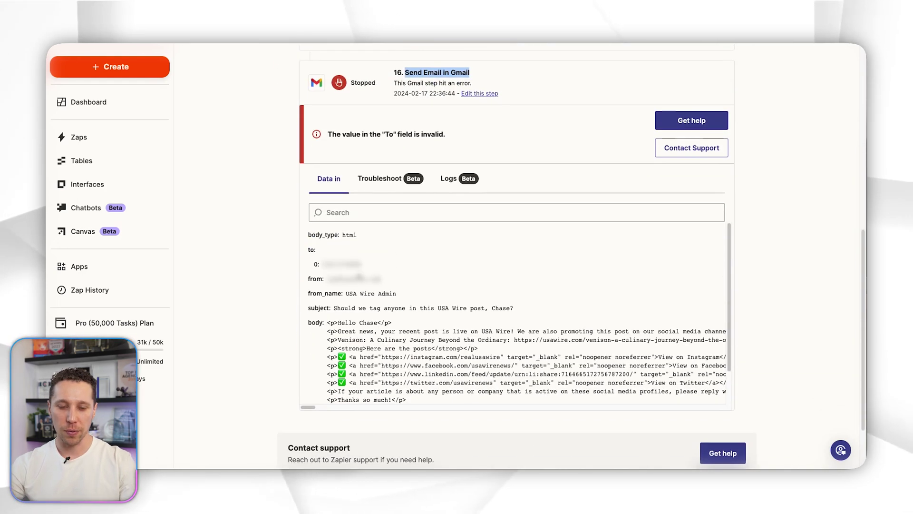
pyautogui.moveTo(317, 250); pyautogui.dragTo(279, 252)
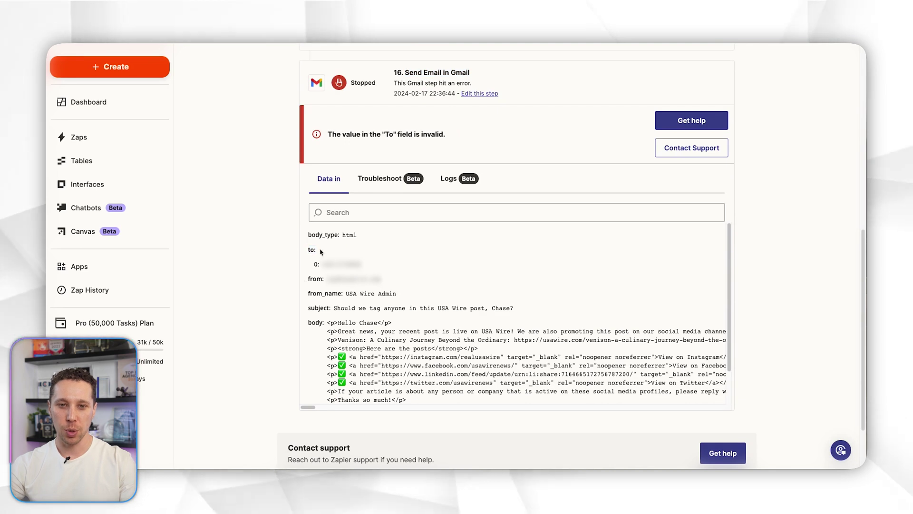
pyautogui.scroll(2, 682, 236)
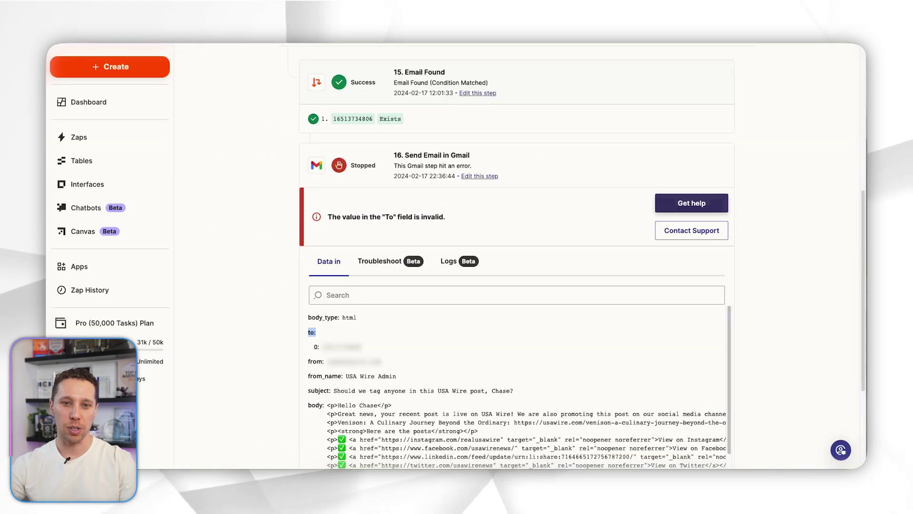
# Use the Troubleshoot tab's AI answer to learn the Gmail step's To value is a phone number.
pyautogui.click(380, 261)
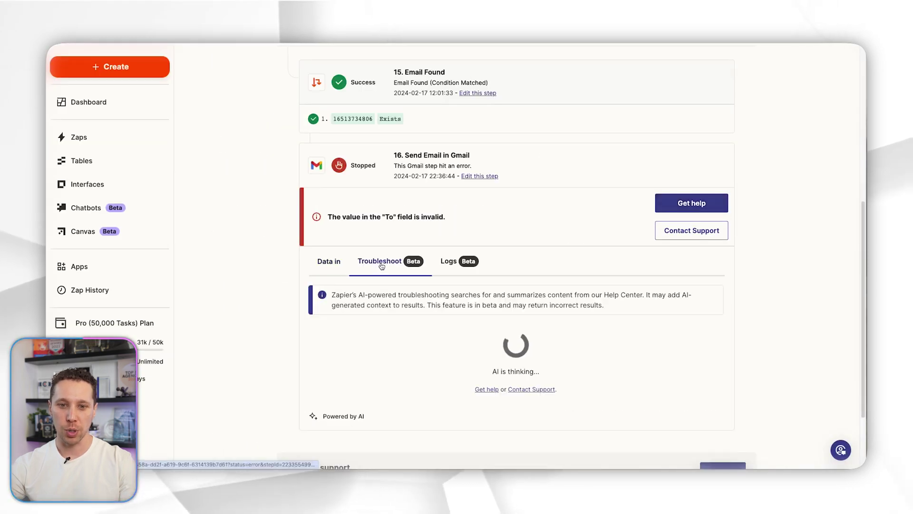
pyautogui.scroll(-1, 419, 261)
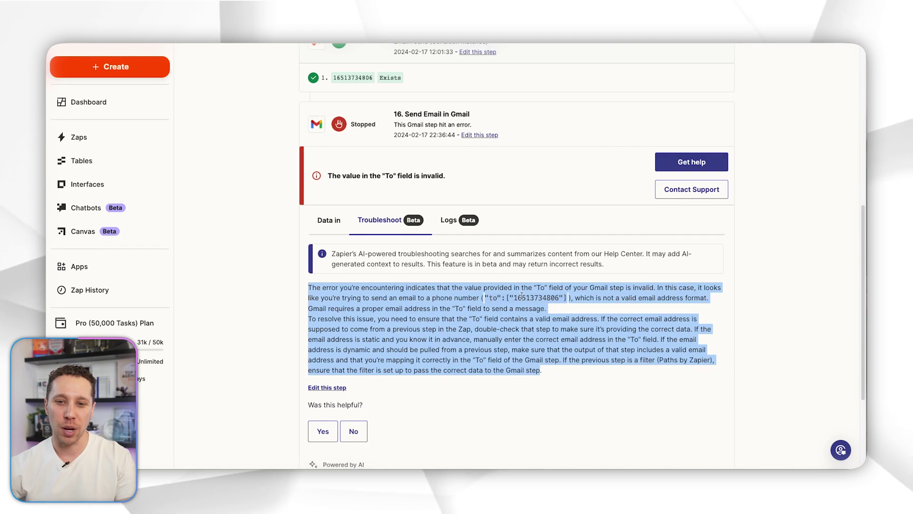
pyautogui.click(517, 298)
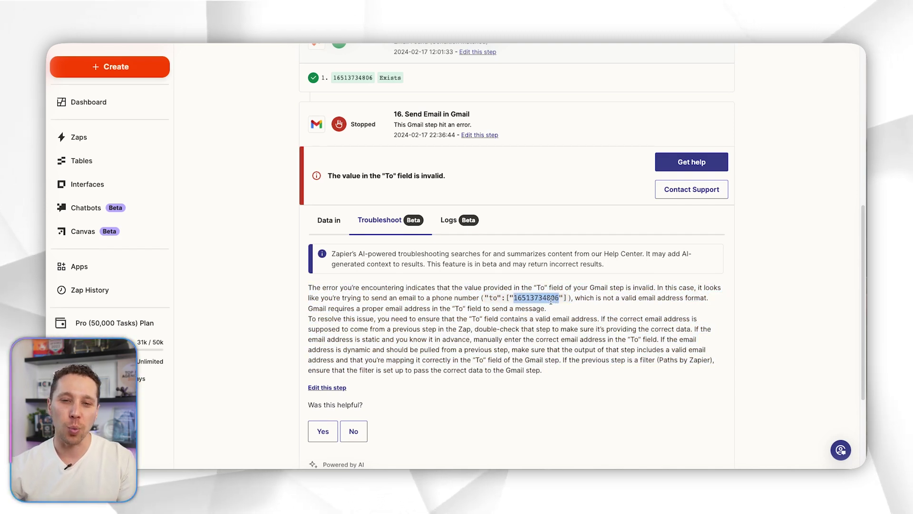
pyautogui.scroll(-2, 382, 348)
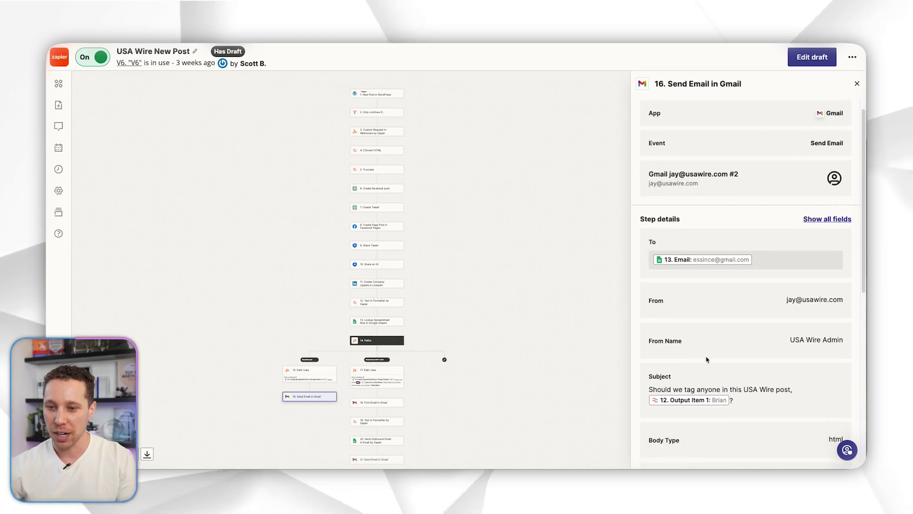
# Confirm Step 16's To is mapped from step 13's Email lookup, then choose to edit the Zap.
pyautogui.scroll(-1, 706, 360)
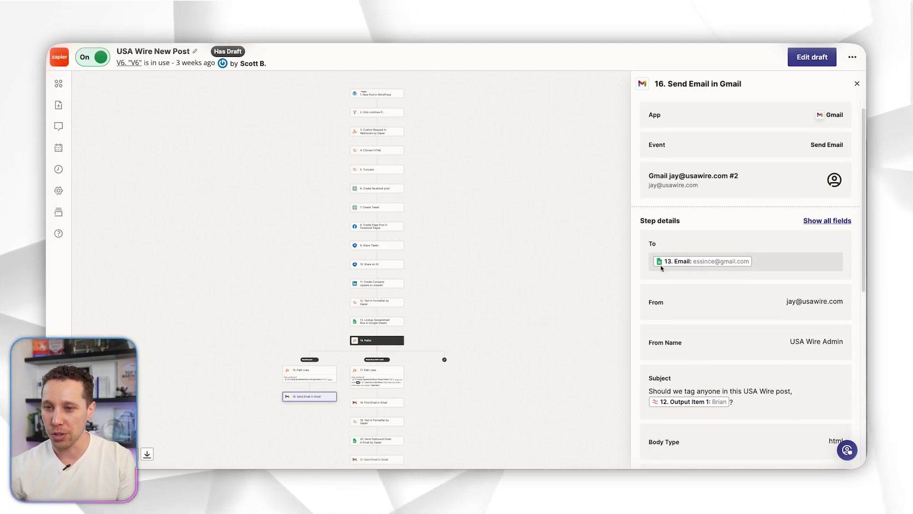
pyautogui.scroll(-1, 656, 243)
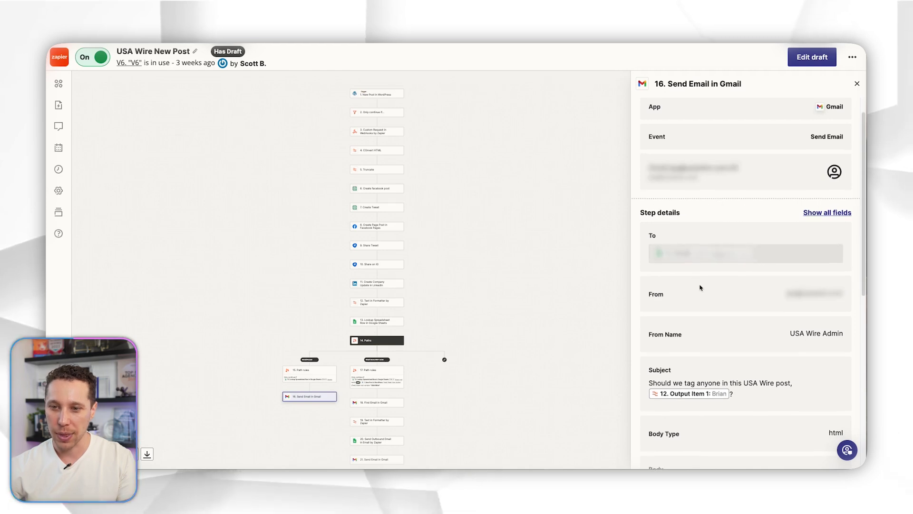
pyautogui.scroll(-5, 699, 317)
pyautogui.scroll(-8, 699, 316)
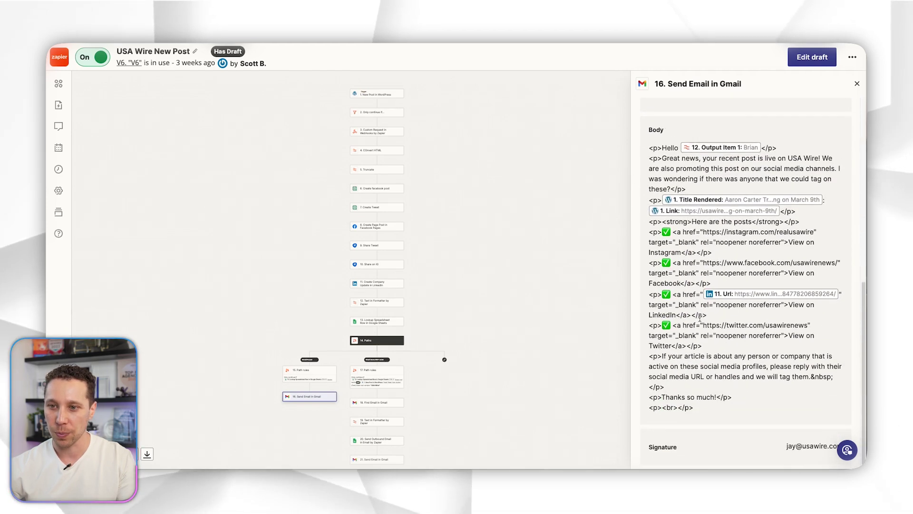
pyautogui.scroll(10, 690, 286)
pyautogui.scroll(-2, 687, 269)
pyautogui.scroll(4, 687, 269)
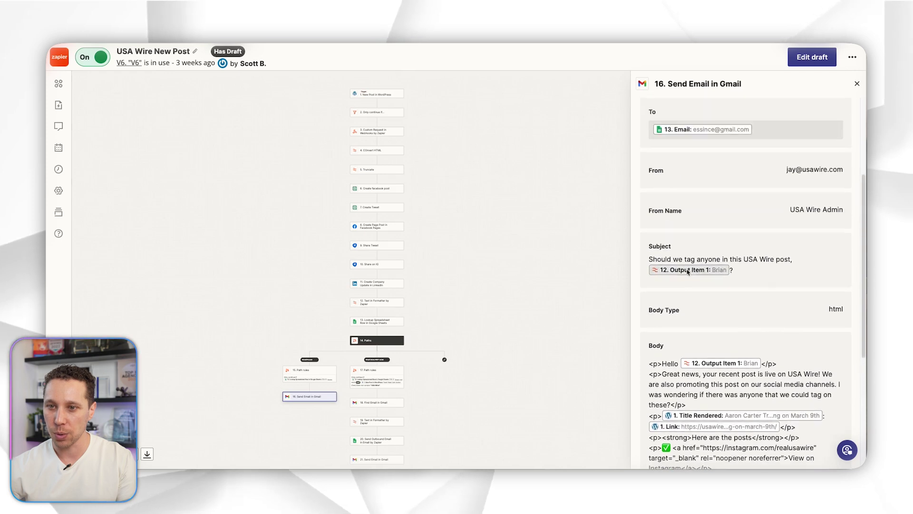
pyautogui.doubleClick(652, 158)
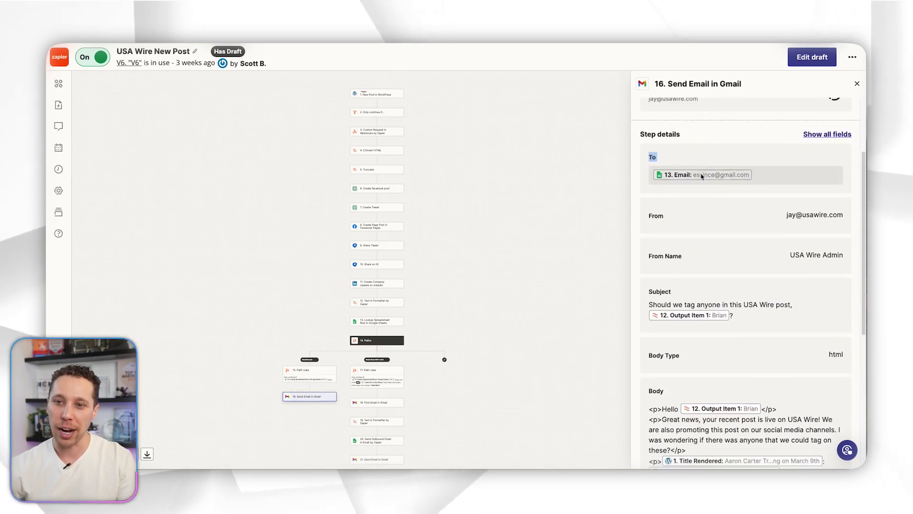
pyautogui.scroll(2, 714, 238)
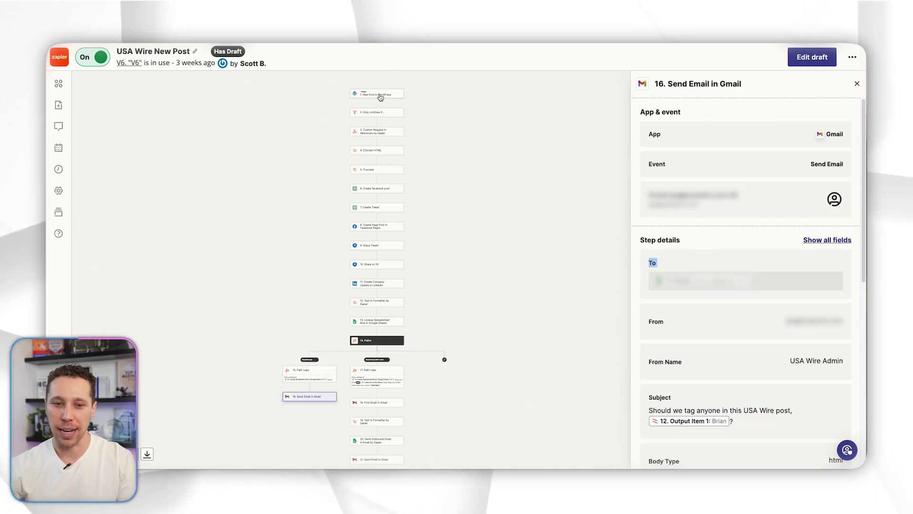
pyautogui.click(812, 56)
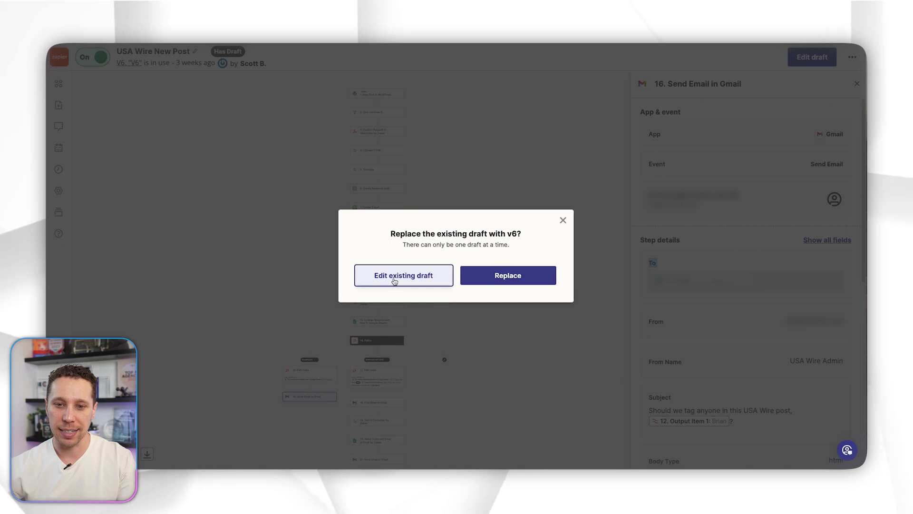
# Open the existing draft and test the WordPress trigger with the most recent new record.
pyautogui.click(394, 279)
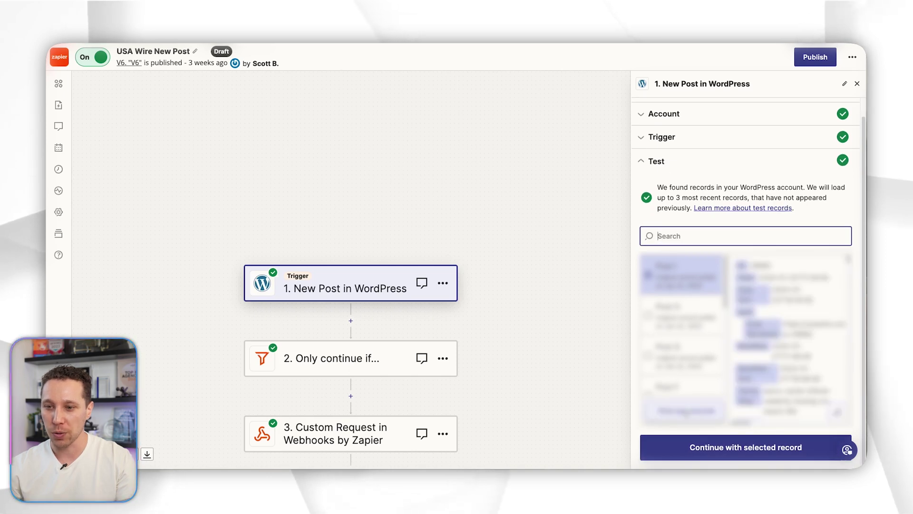
pyautogui.click(688, 410)
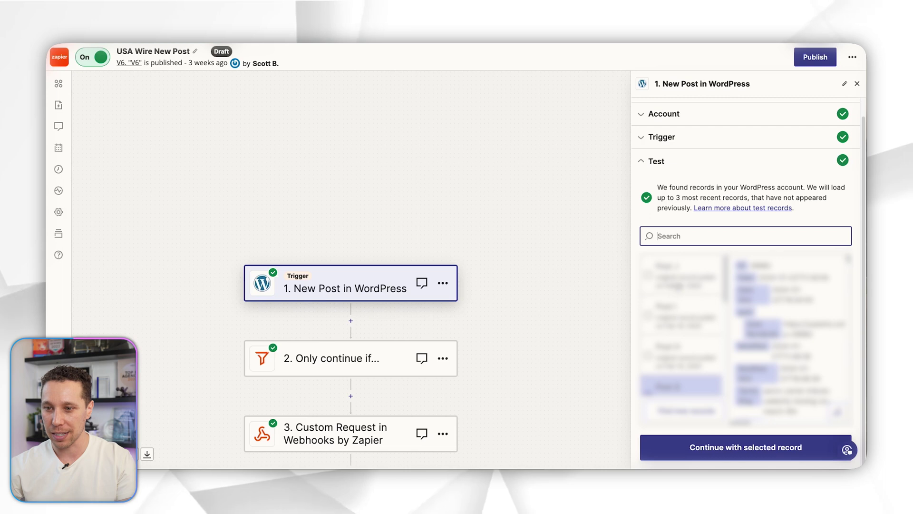
pyautogui.click(681, 276)
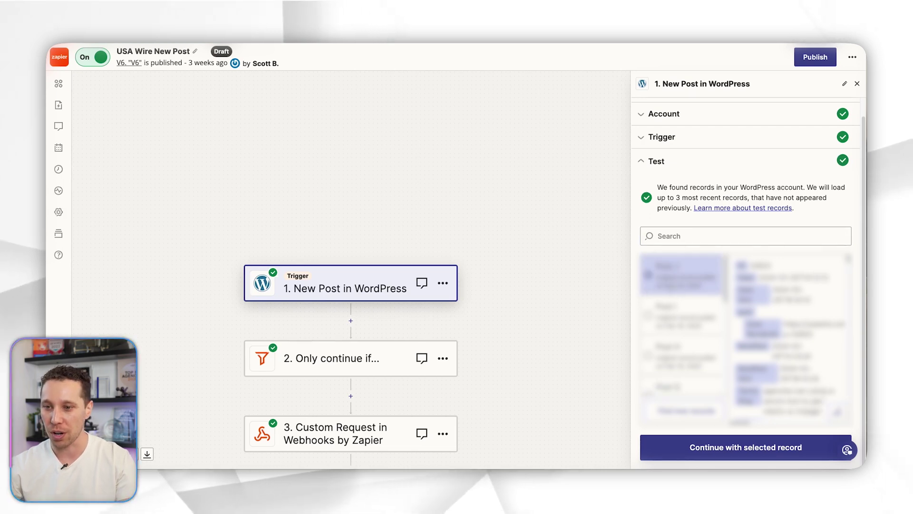
pyautogui.click(739, 449)
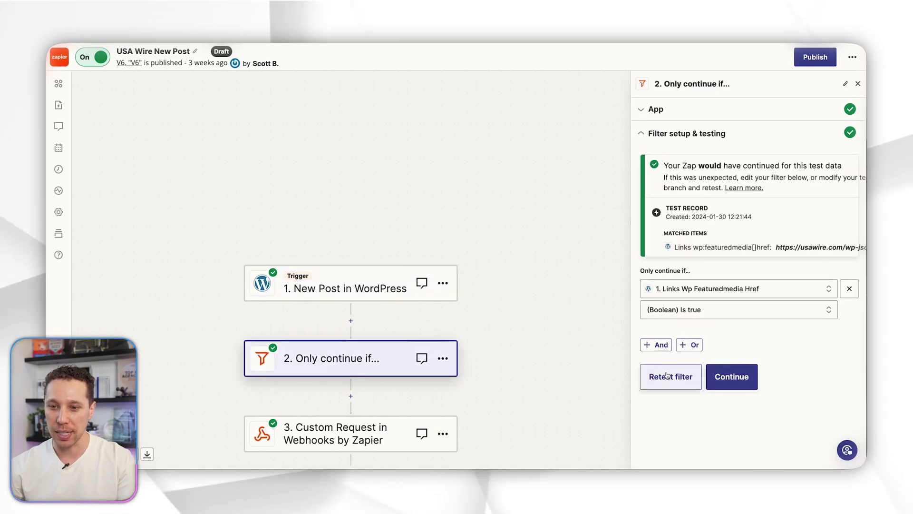
# Retest the filter step against the newest post record and continue past it.
pyautogui.click(665, 383)
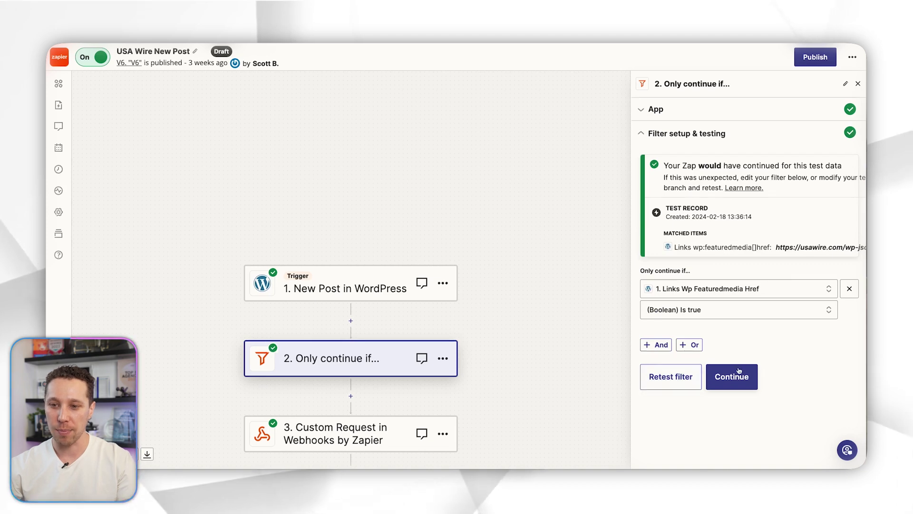
pyautogui.click(732, 376)
pyautogui.scroll(-10, 736, 373)
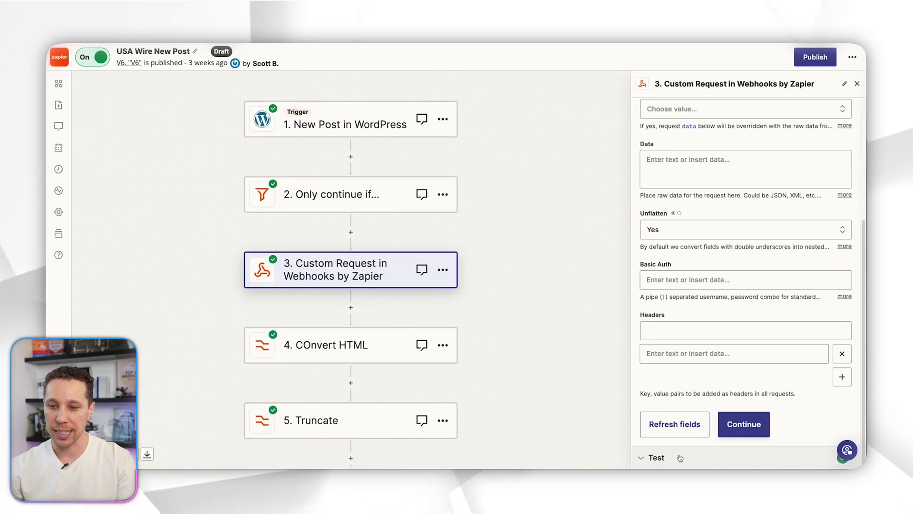
pyautogui.click(333, 345)
pyautogui.click(368, 270)
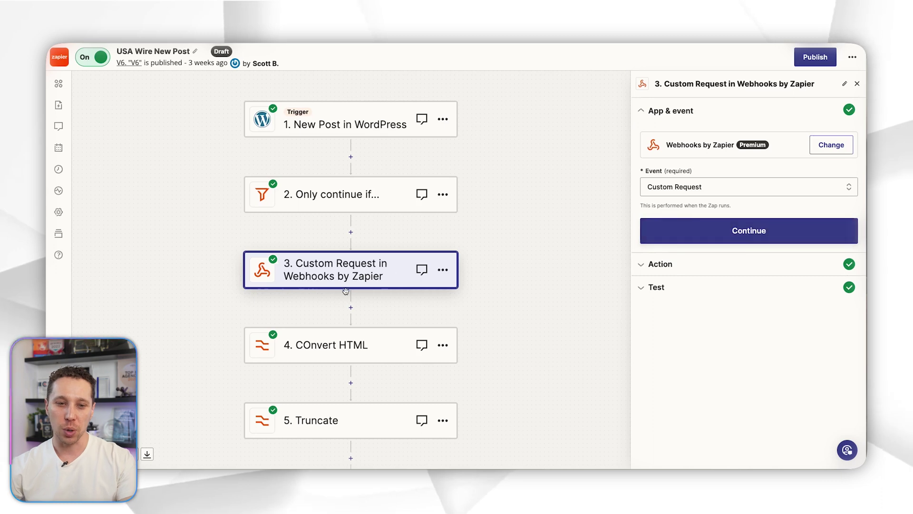
# Scroll down the workflow to step 13 and open the Google Sheets Lookup Spreadsheet Row step.
pyautogui.scroll(-1, 346, 288)
pyautogui.scroll(1, 448, 291)
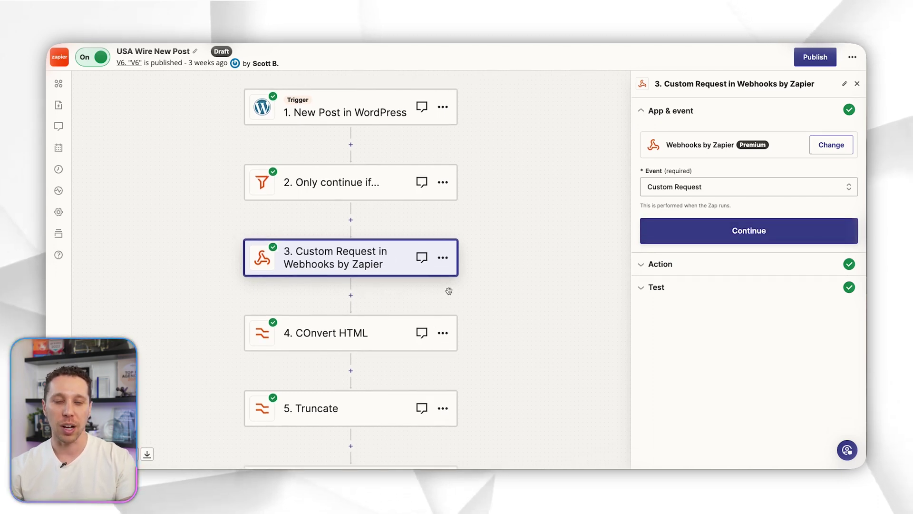
pyautogui.scroll(-1, 449, 290)
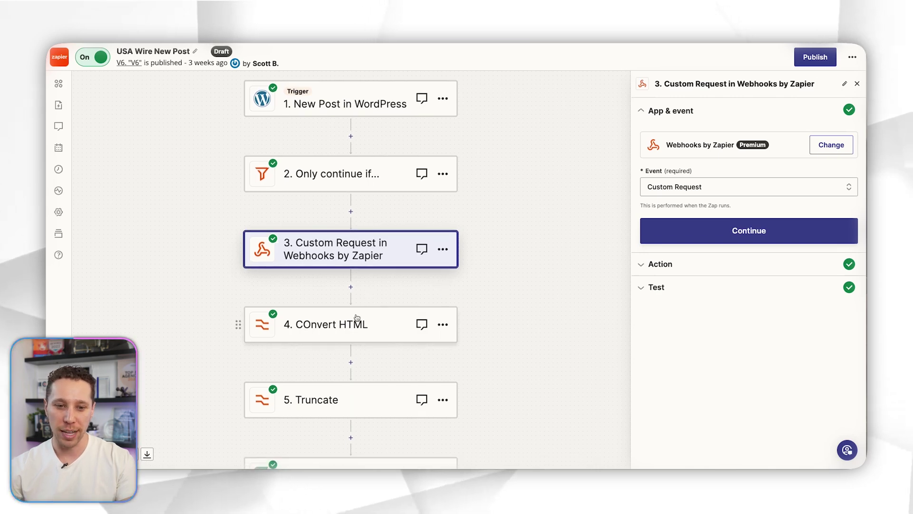
pyautogui.scroll(-2, 354, 303)
pyautogui.scroll(-10, 356, 308)
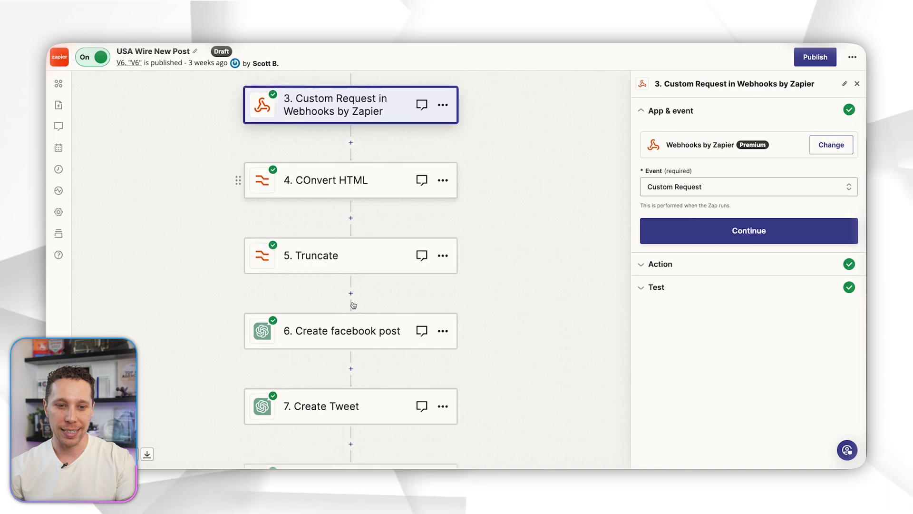
pyautogui.scroll(-18, 352, 303)
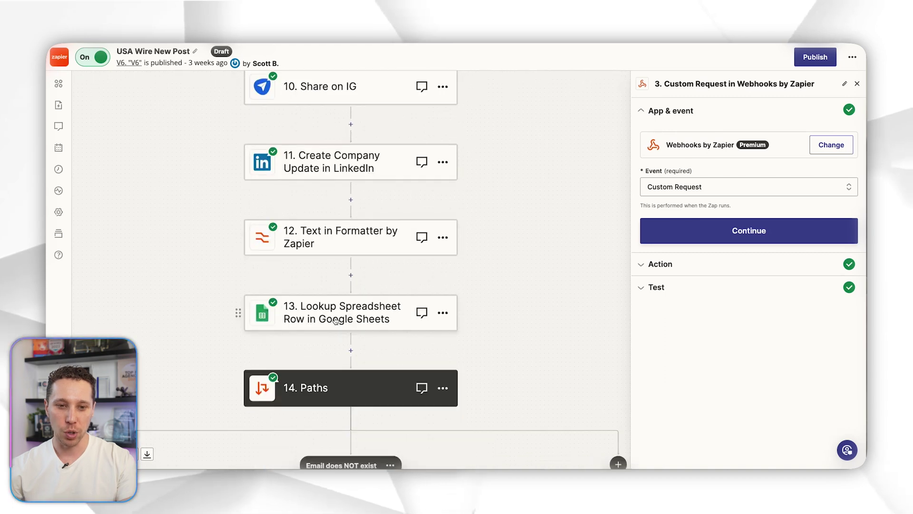
pyautogui.click(341, 319)
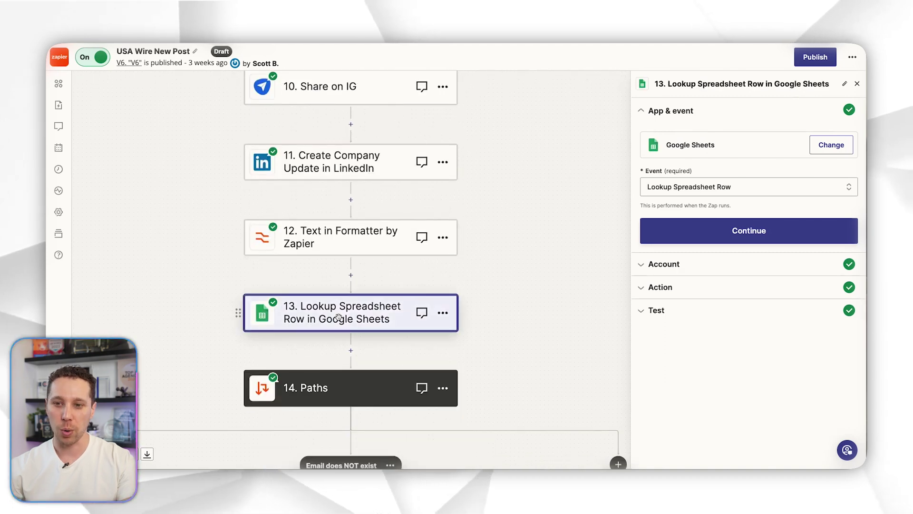
# Continue through the lookup step, then refresh and retest the Convert HTML step.
pyautogui.click(735, 235)
pyautogui.click(675, 251)
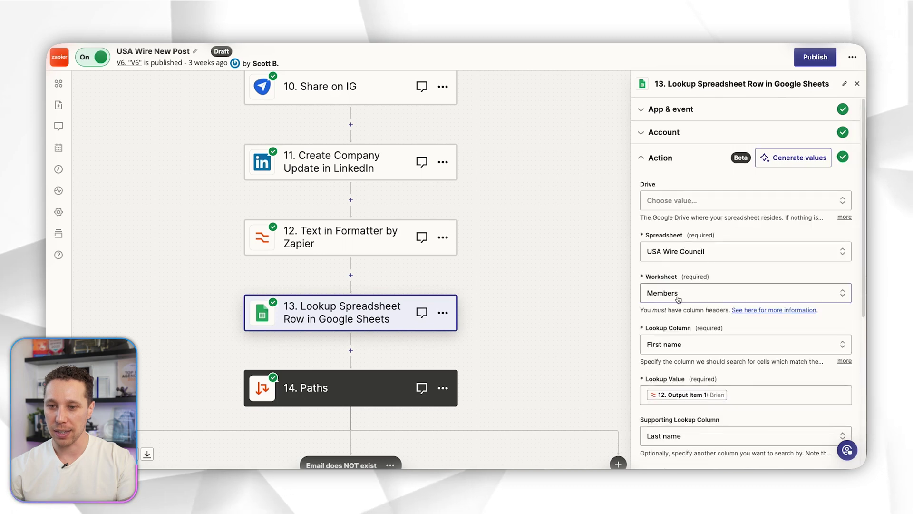
pyautogui.scroll(20, 381, 285)
pyautogui.click(471, 229)
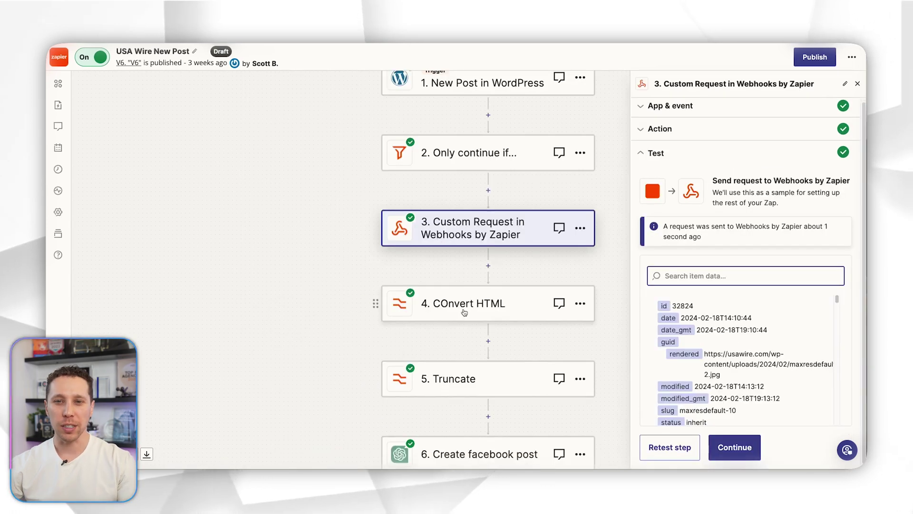
pyautogui.click(463, 307)
pyautogui.click(679, 233)
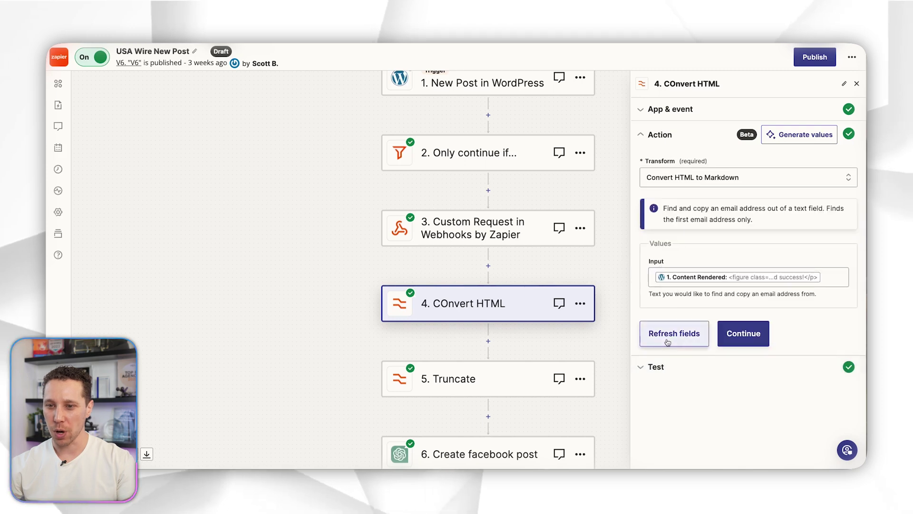
pyautogui.click(667, 342)
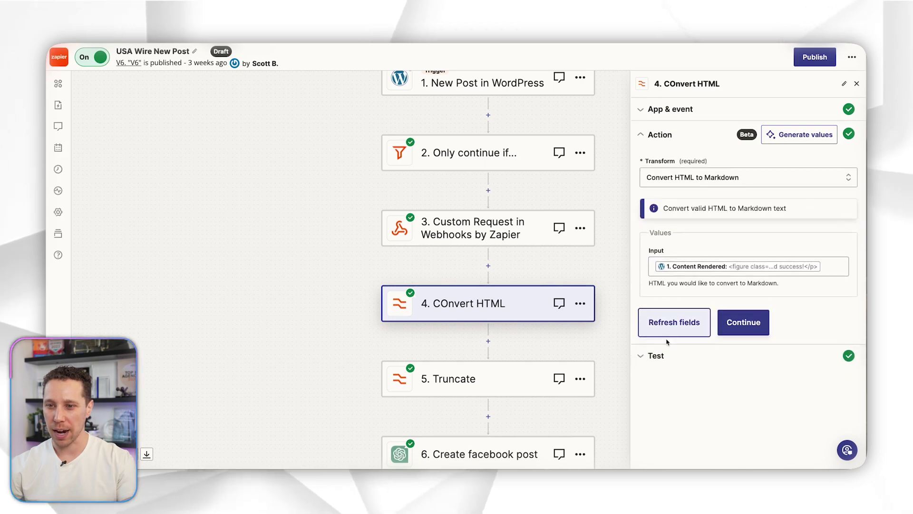
pyautogui.click(659, 366)
# Retest the Truncate step, then return to the Zaps list and open the run history.
pyautogui.click(504, 379)
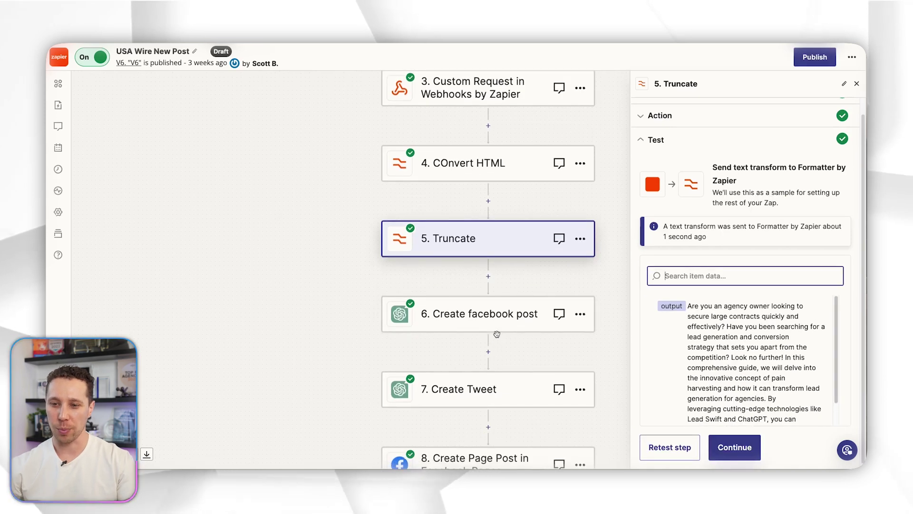
pyautogui.click(669, 447)
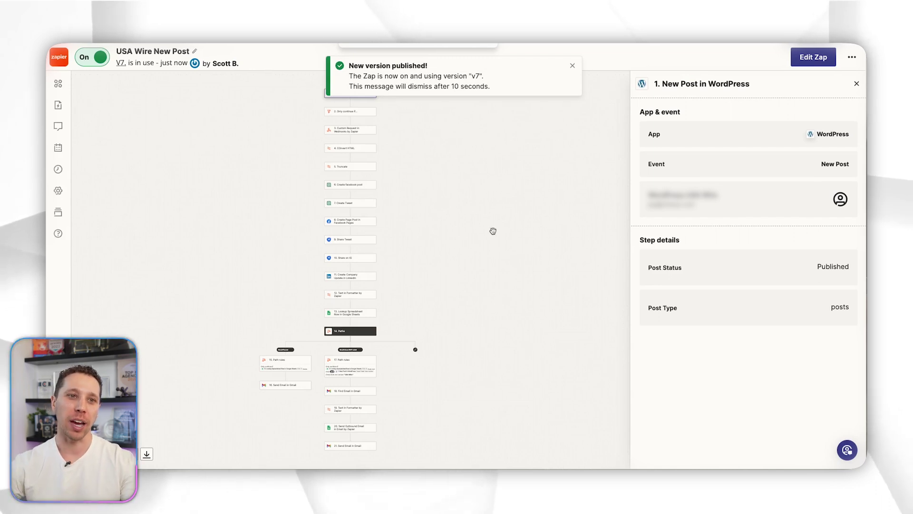
pyautogui.click(58, 58)
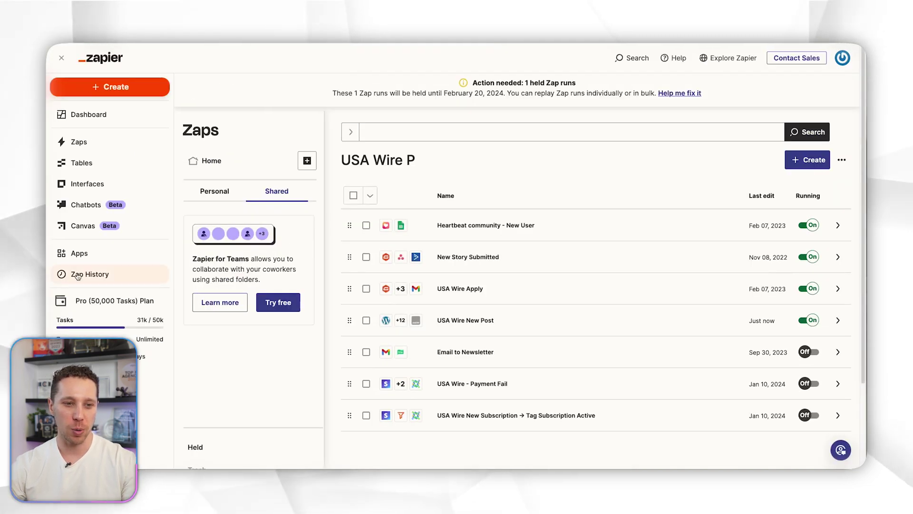
pyautogui.click(79, 275)
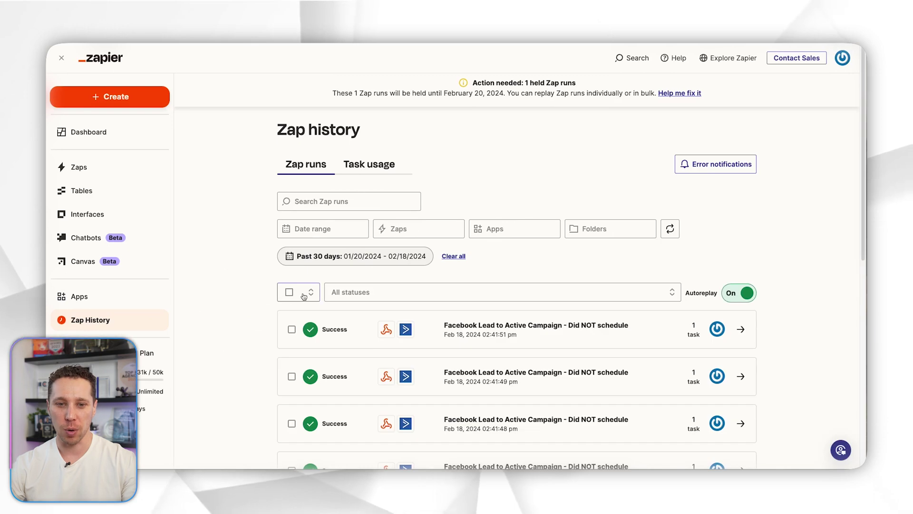
# Filter Zap history to Stopped / Errored runs and open the Post Call Form / Sales Deal Pipelines 2022.1 run.
pyautogui.click(345, 292)
pyautogui.click(376, 318)
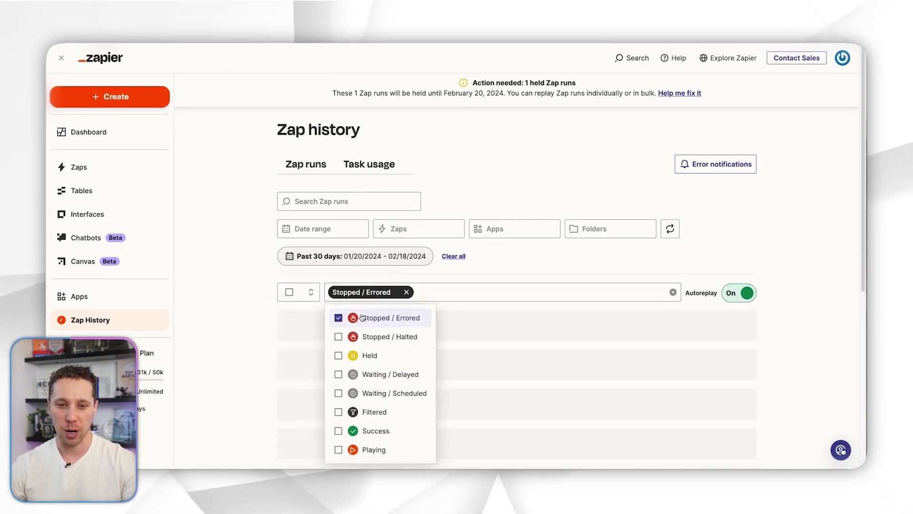
pyautogui.scroll(-3, 254, 290)
pyautogui.click(232, 267)
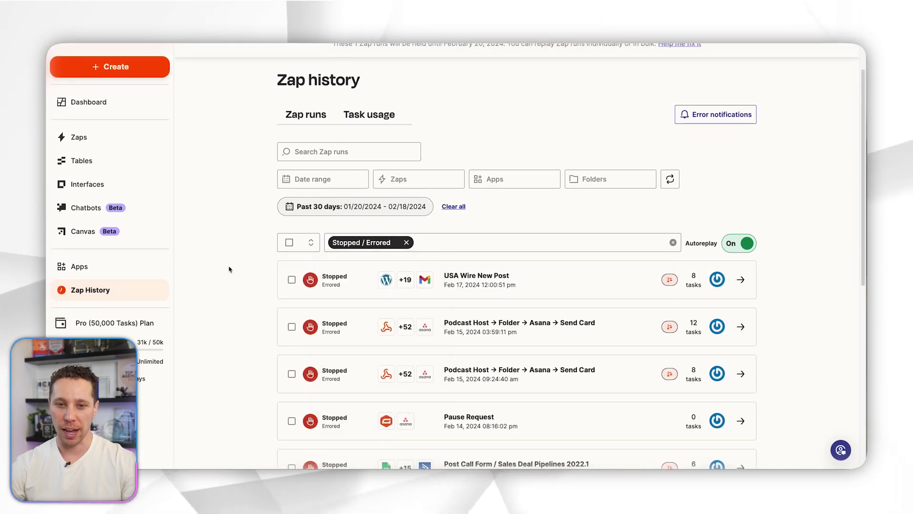
pyautogui.scroll(-3, 231, 267)
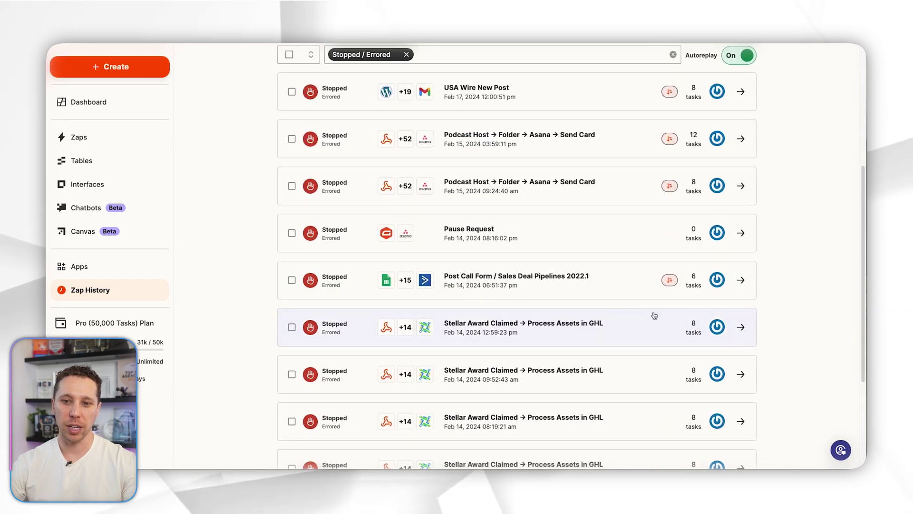
pyautogui.click(574, 292)
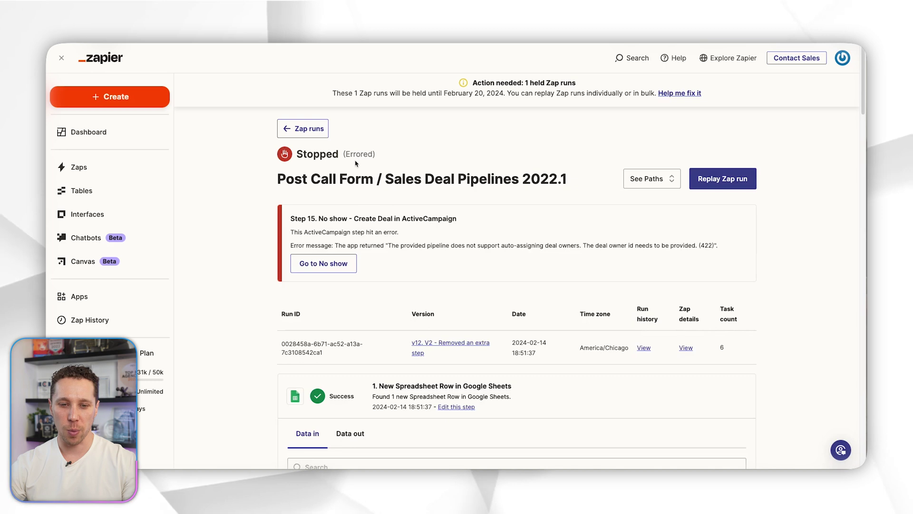
# Jump to the errored step 15 and highlight its Create Deal in ActiveCampaign title.
pyautogui.click(311, 267)
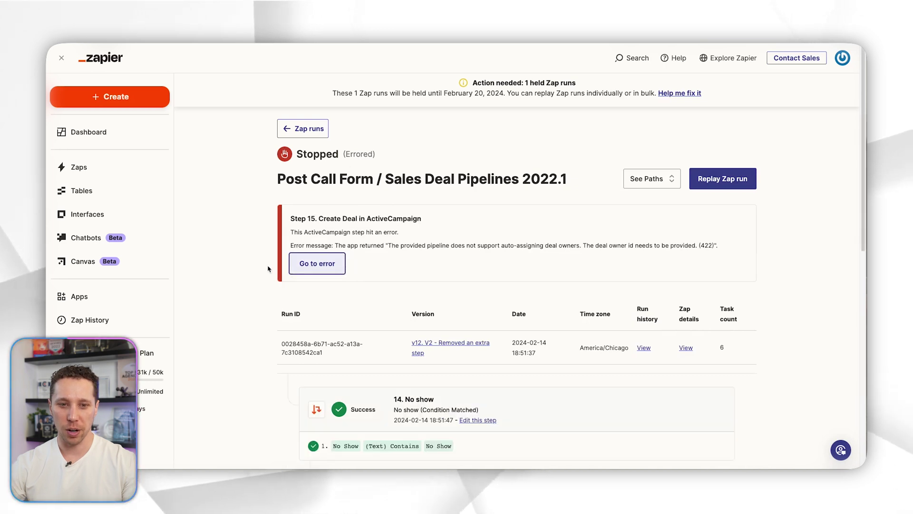
pyautogui.click(316, 242)
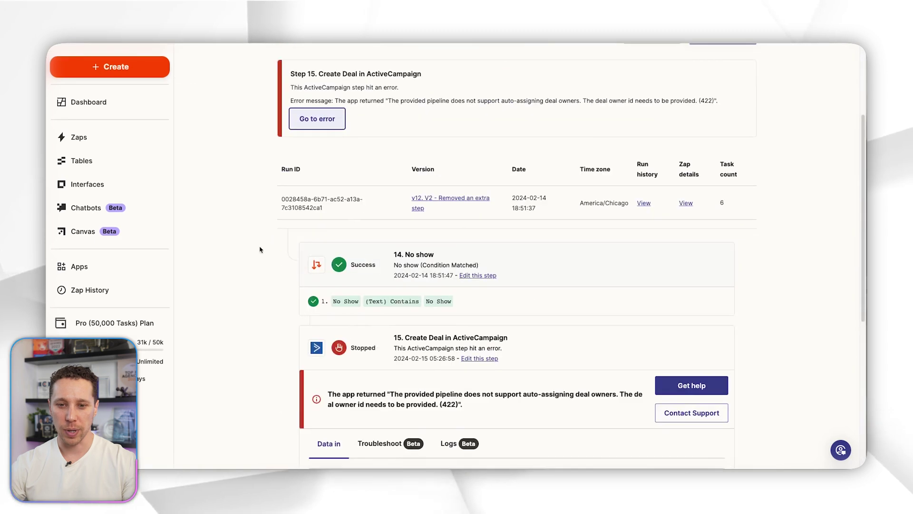
pyautogui.scroll(-3, 261, 249)
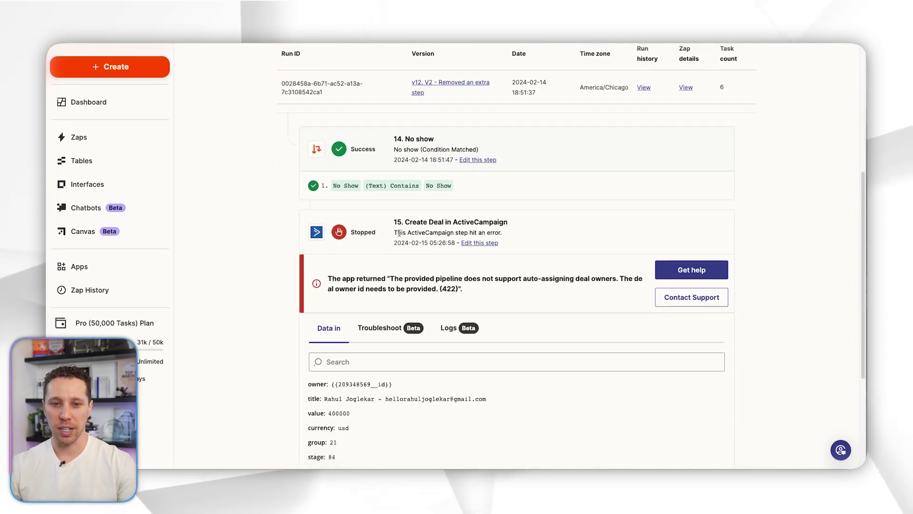
pyautogui.scroll(-1, 415, 217)
pyautogui.moveTo(410, 218); pyautogui.dragTo(492, 219)
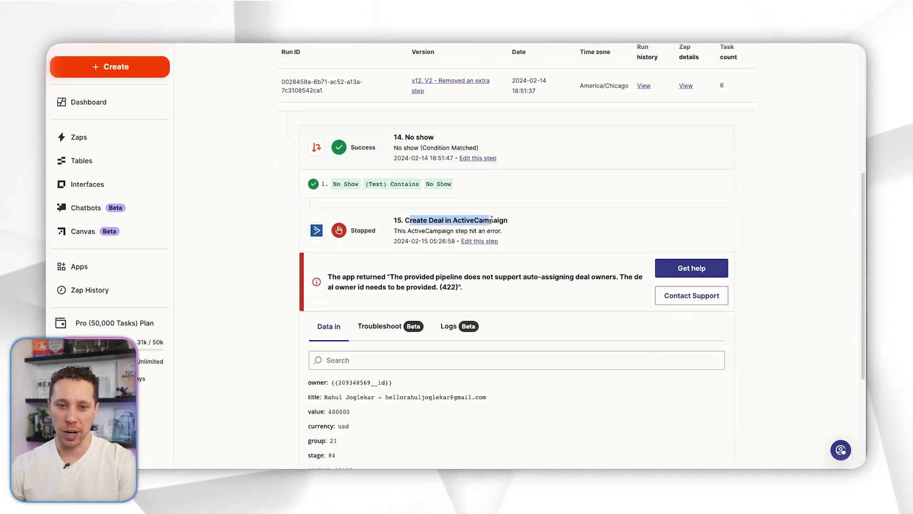
# Scroll to the 422 owner-id error message and highlight its text.
pyautogui.scroll(-1, 495, 221)
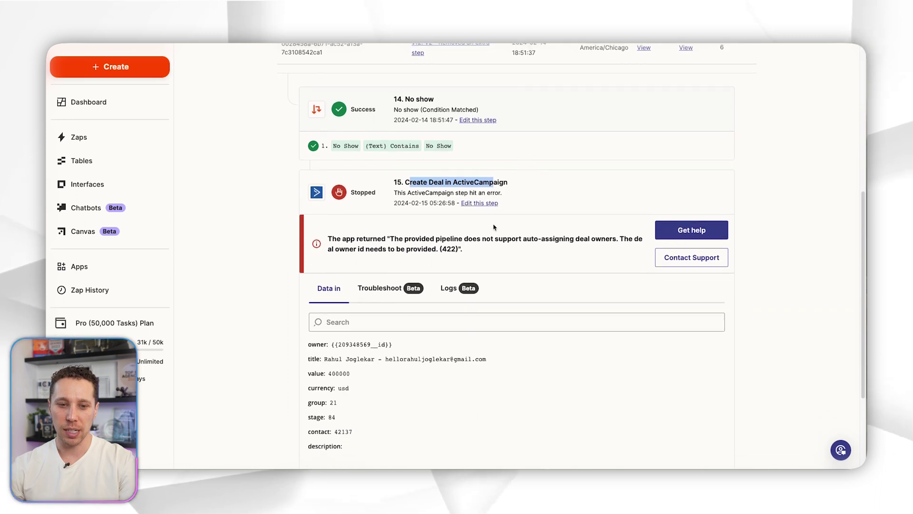
pyautogui.scroll(-2, 494, 223)
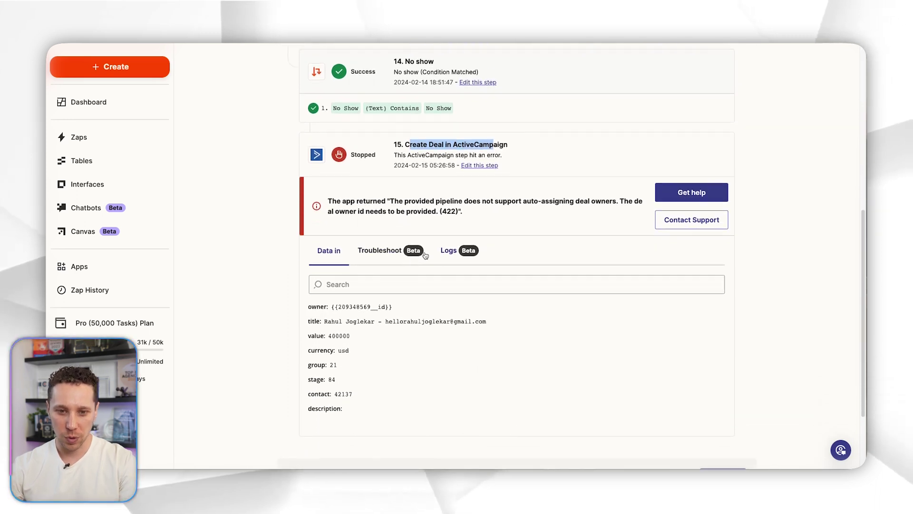
pyautogui.scroll(-2, 321, 317)
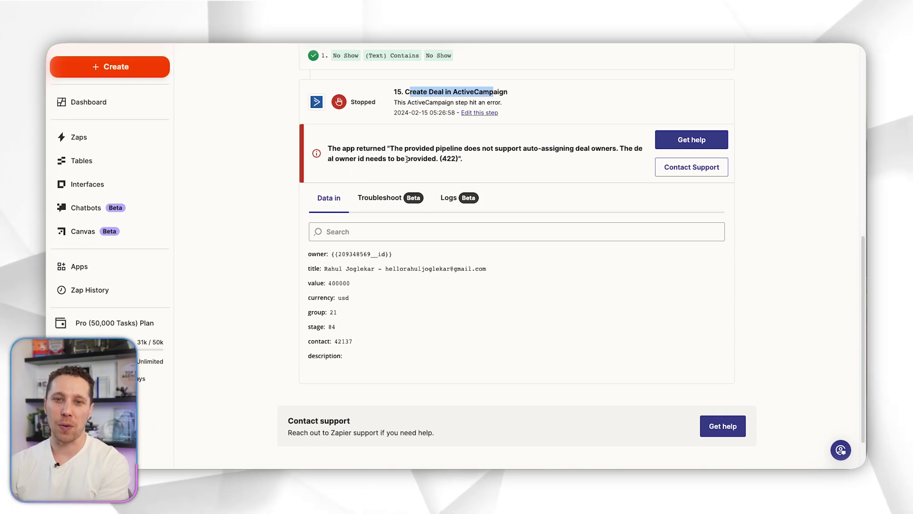
pyautogui.moveTo(463, 159); pyautogui.dragTo(391, 150)
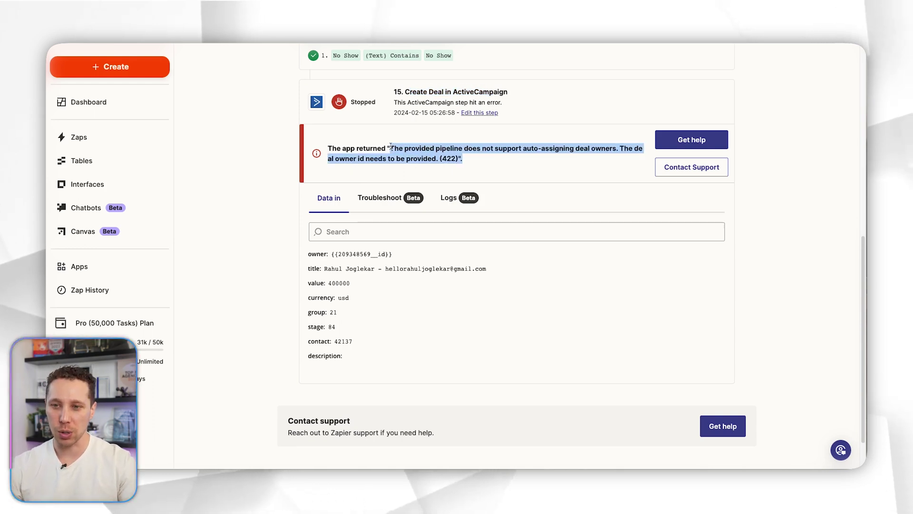
# Run AI Troubleshoot on the deal-owner error, switching between it and the Data in view.
pyautogui.click(374, 199)
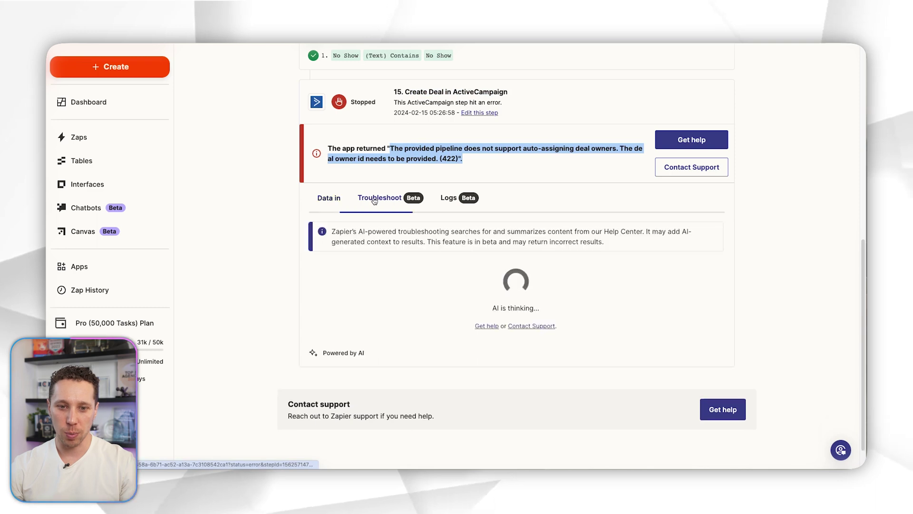
pyautogui.click(327, 198)
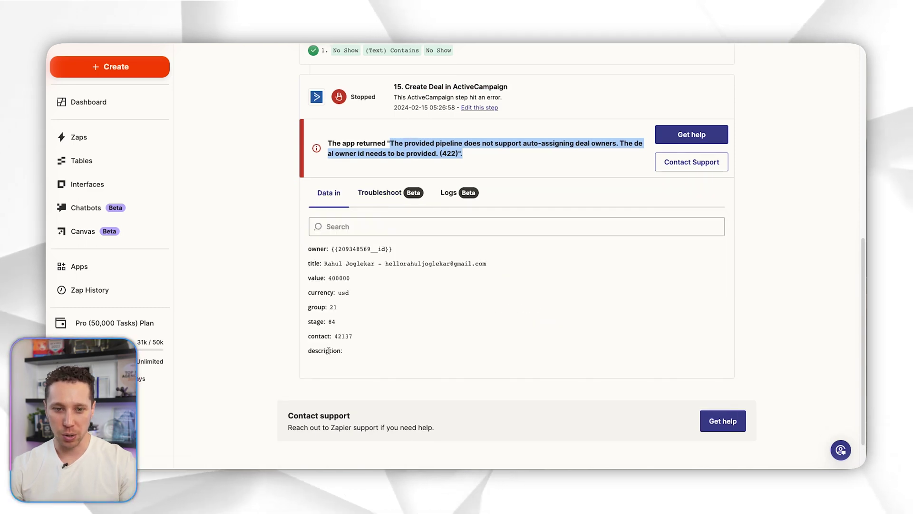
pyautogui.click(403, 195)
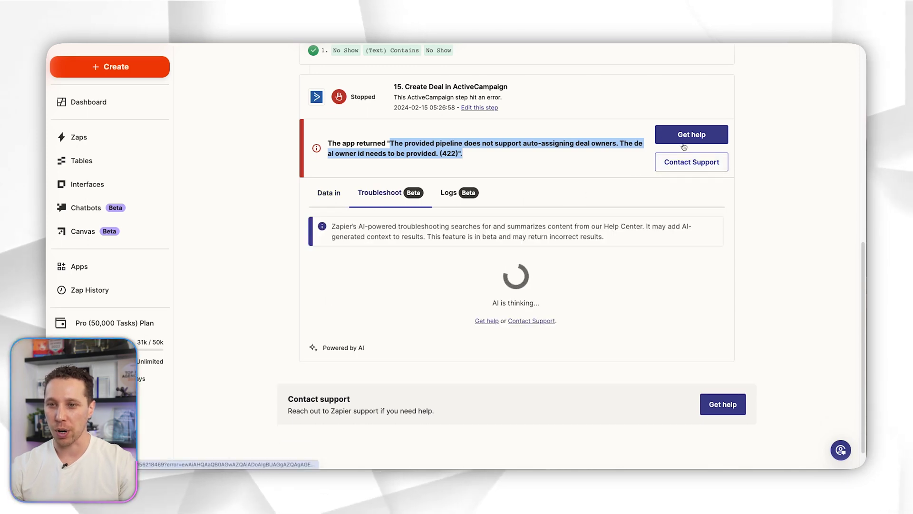
pyautogui.scroll(1, 470, 274)
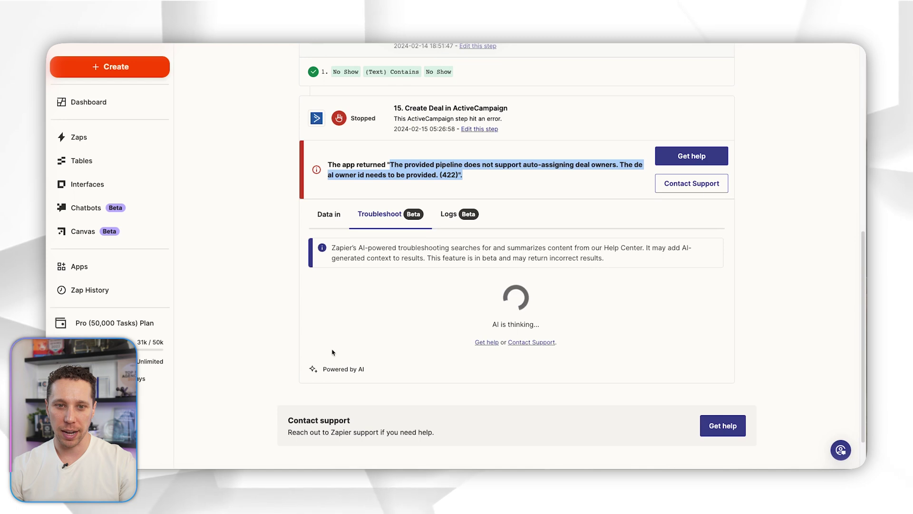
pyautogui.click(329, 214)
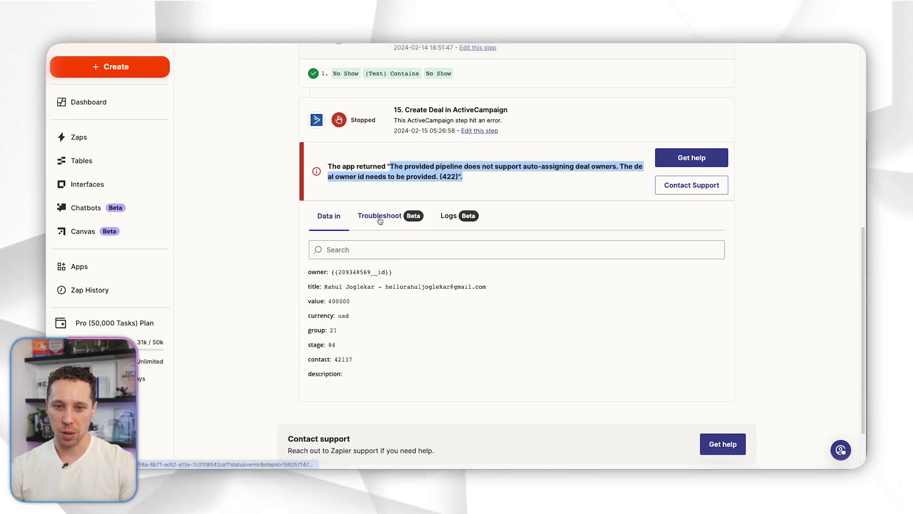
pyautogui.click(380, 216)
pyautogui.scroll(-3, 379, 294)
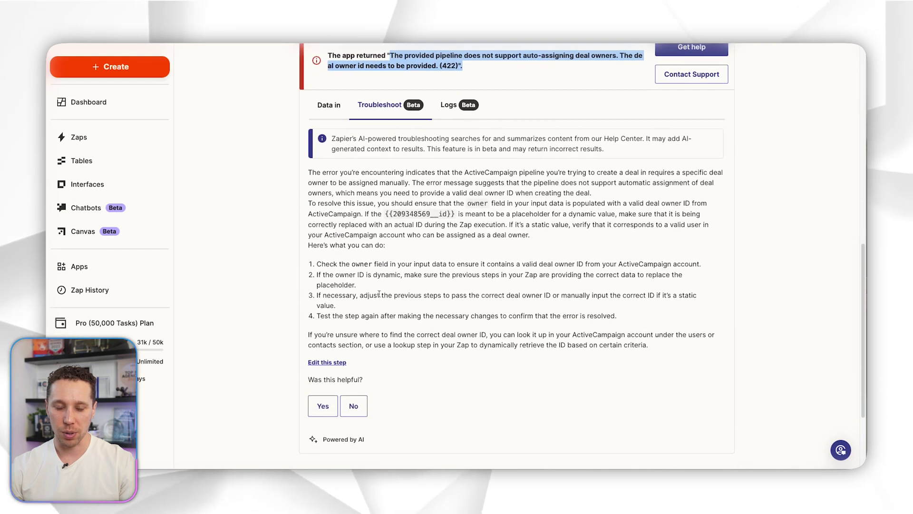
# Highlight the four suggested fixes, compare them with the input data, then edit step 15.
pyautogui.moveTo(617, 316); pyautogui.dragTo(316, 264)
pyautogui.scroll(1, 328, 143)
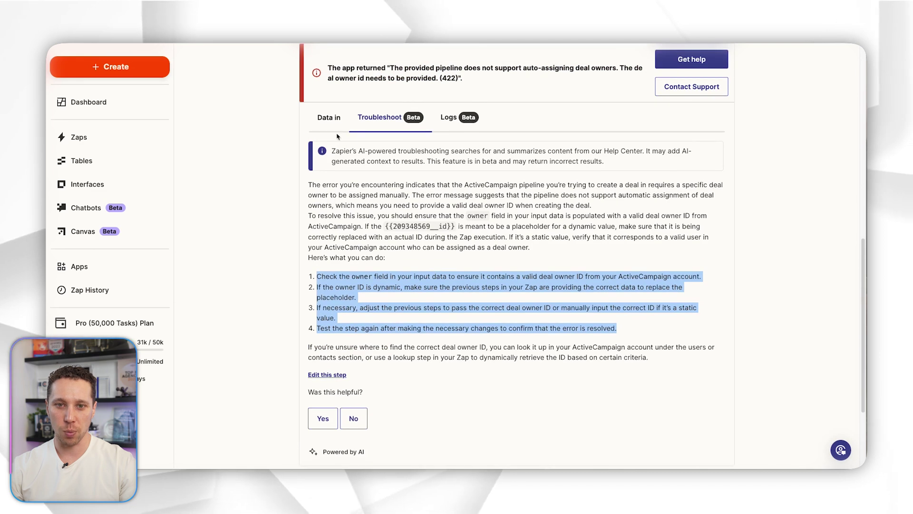
pyautogui.click(328, 119)
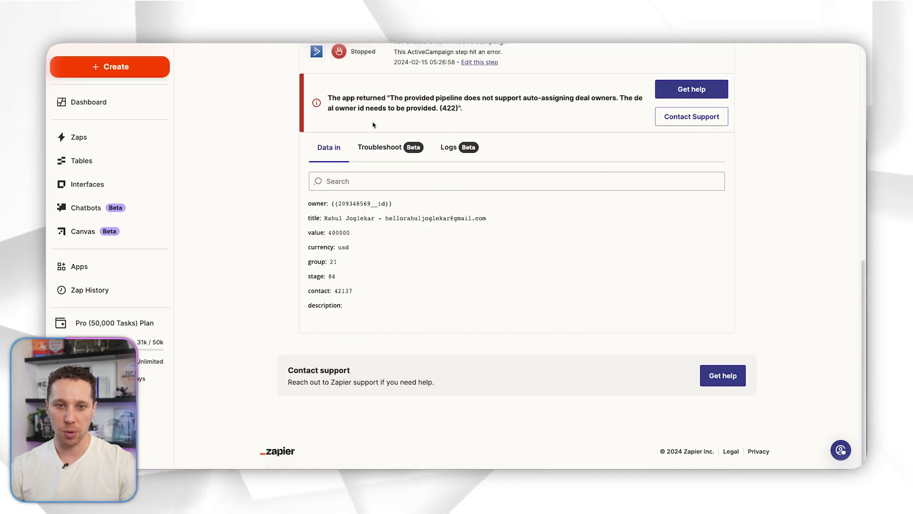
pyautogui.click(379, 146)
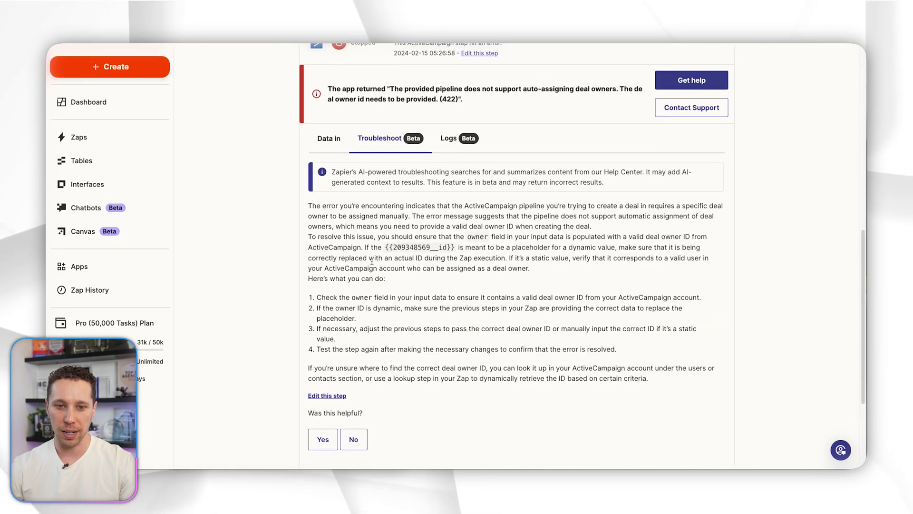
pyautogui.click(334, 397)
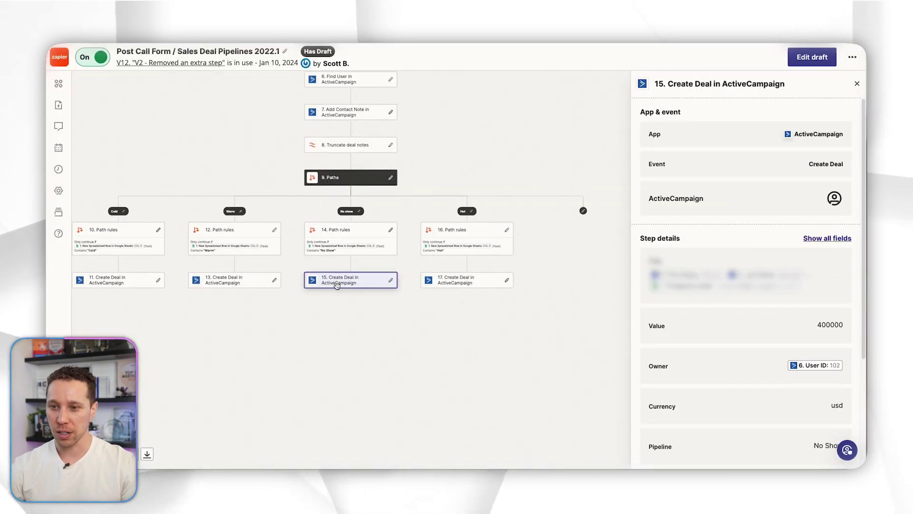
# Confirm step 15's Owner field maps to step 6's User ID, then close the side panel.
pyautogui.moveTo(337, 285); pyautogui.dragTo(823, 333)
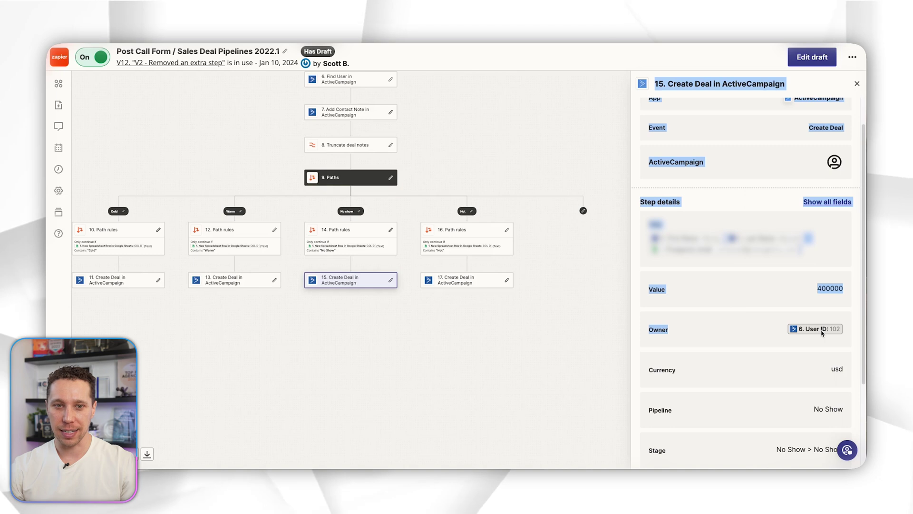
pyautogui.scroll(1, 821, 332)
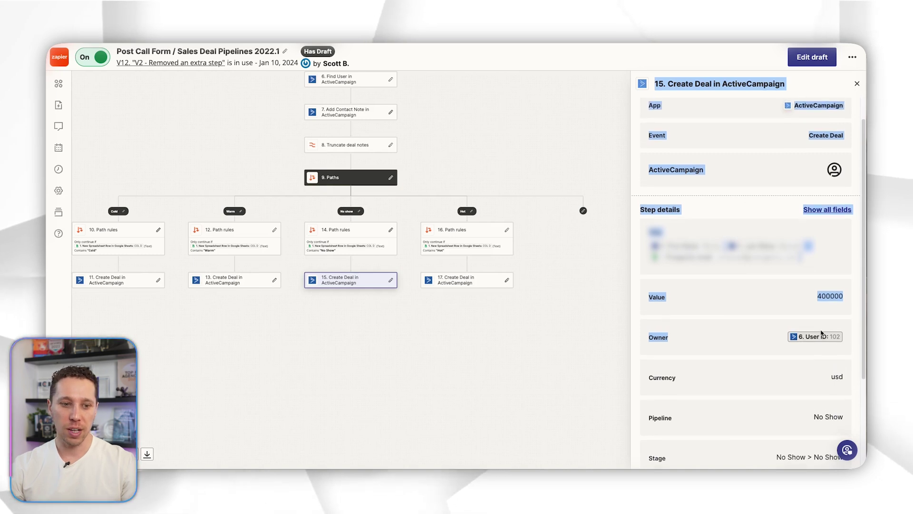
pyautogui.scroll(1, 814, 352)
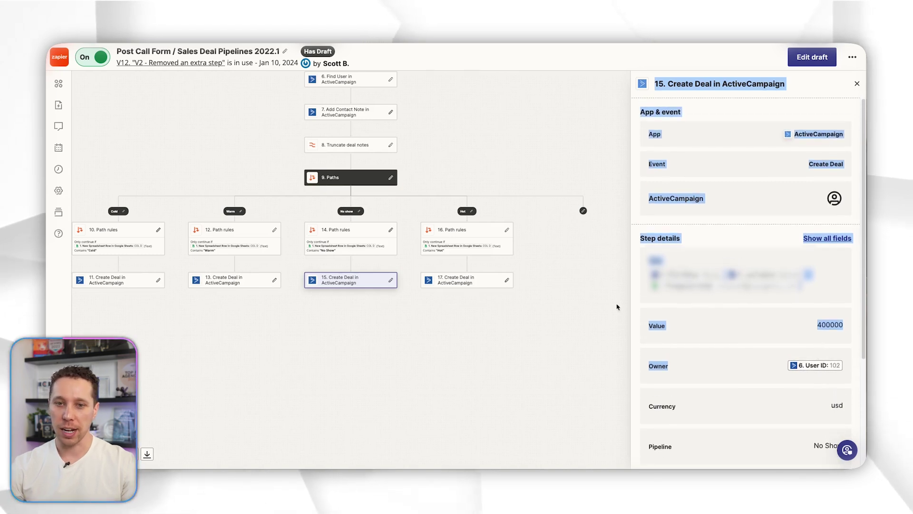
pyautogui.scroll(3, 308, 221)
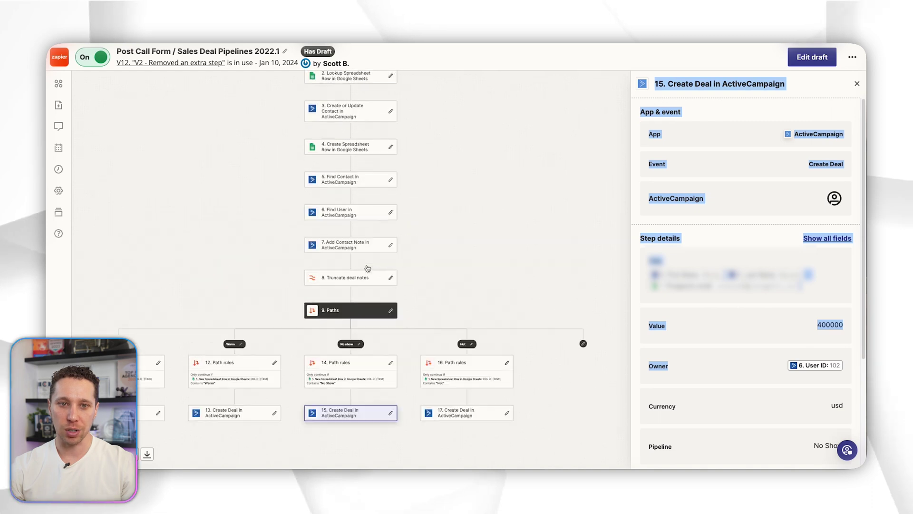
pyautogui.scroll(-3, 367, 265)
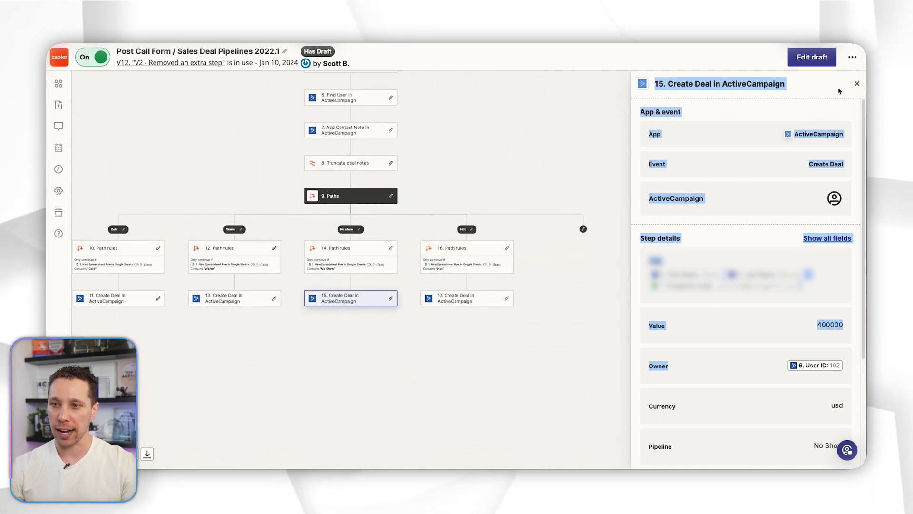
pyautogui.click(857, 86)
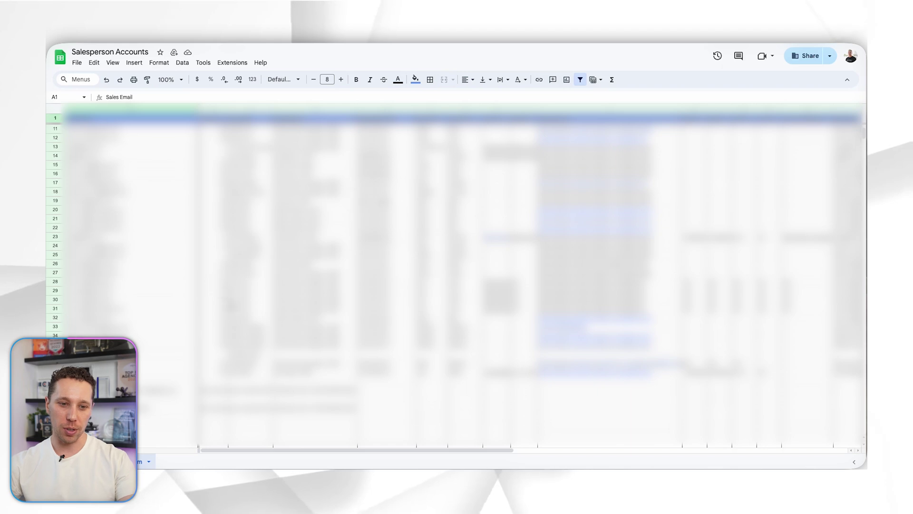
# Select owner rows A39:B43 in the Salesperson Accounts sheet and scroll down.
pyautogui.moveTo(157, 379); pyautogui.dragTo(214, 420)
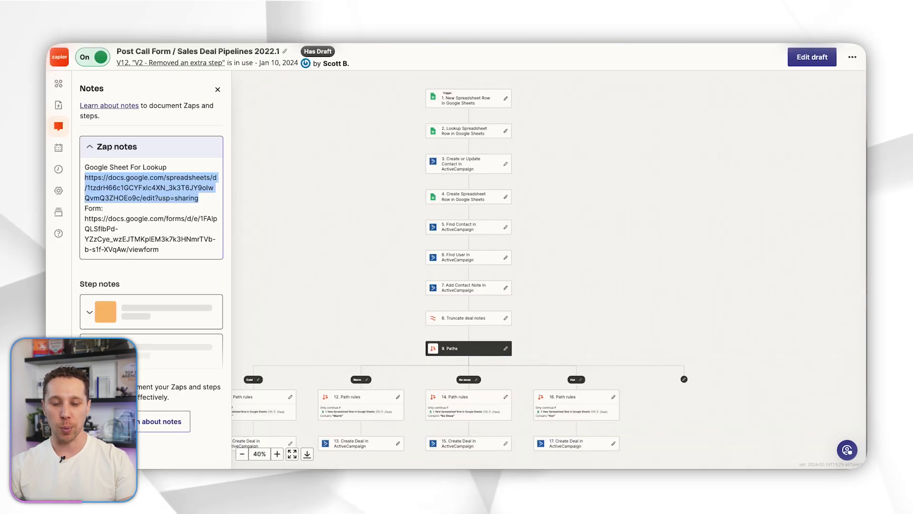
pyautogui.scroll(-3, 453, 405)
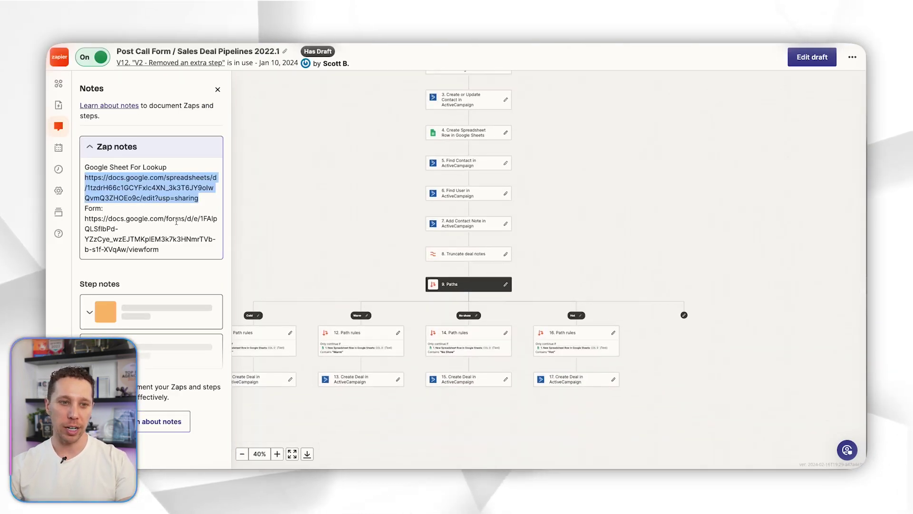
# Close the Zap notes, scroll up, and open the Post Call Form trigger's details.
pyautogui.click(58, 126)
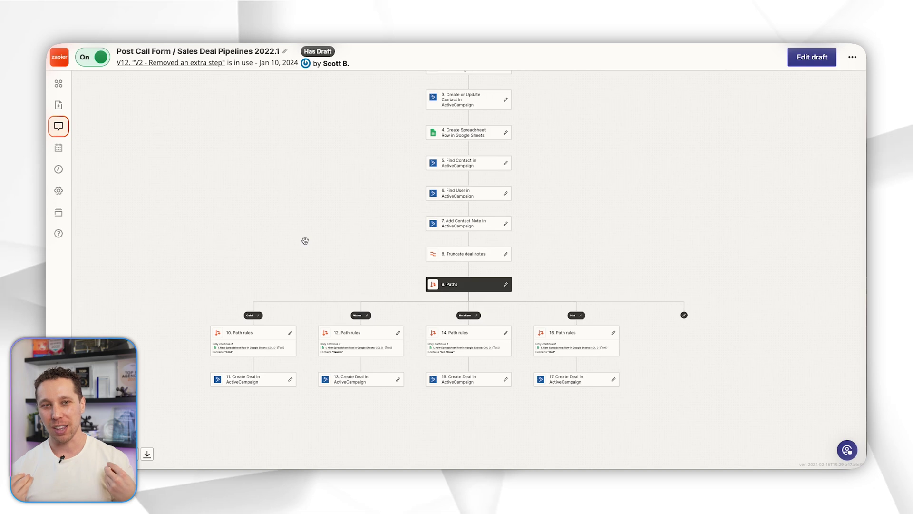
pyautogui.scroll(3, 469, 210)
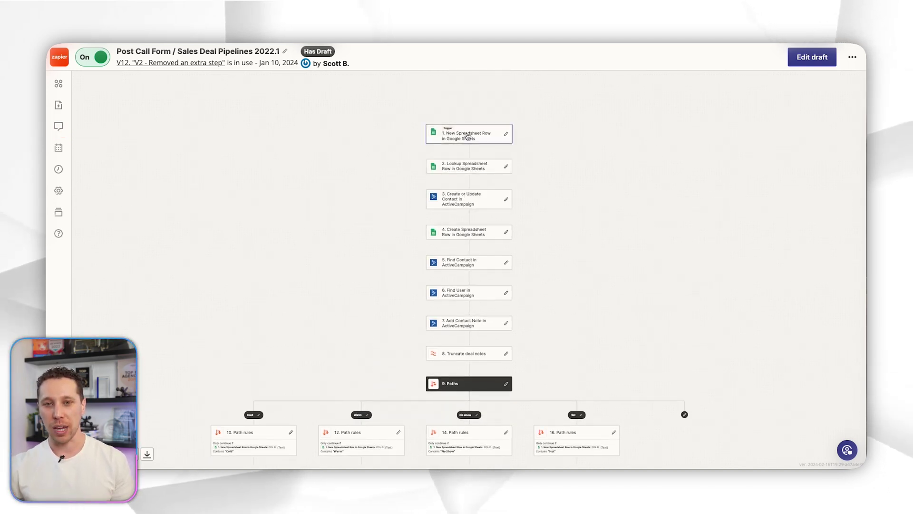
pyautogui.click(468, 137)
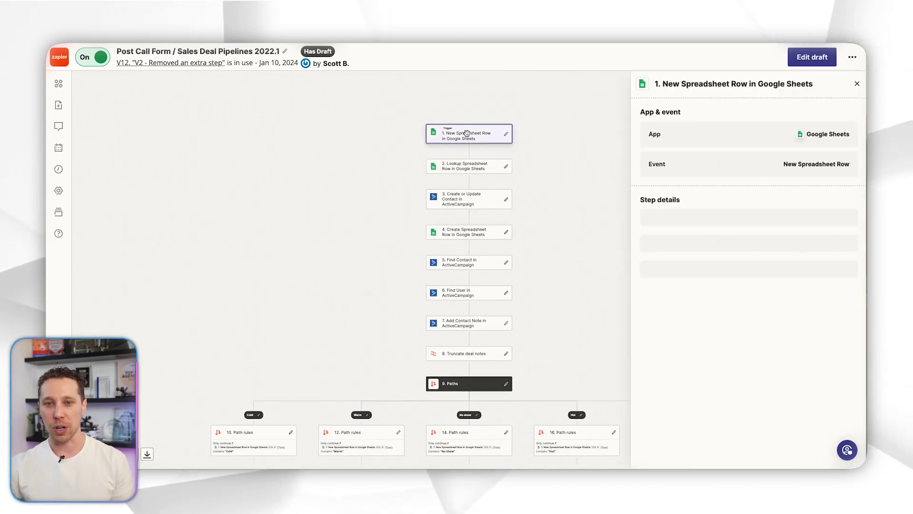
# Switch to an editable draft and run the Google Sheets trigger test for recent records.
pyautogui.click(805, 61)
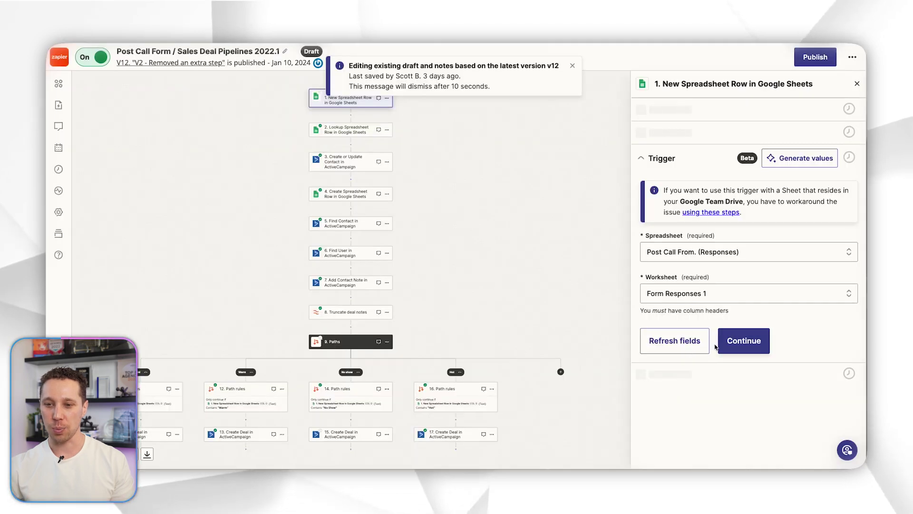
pyautogui.click(732, 341)
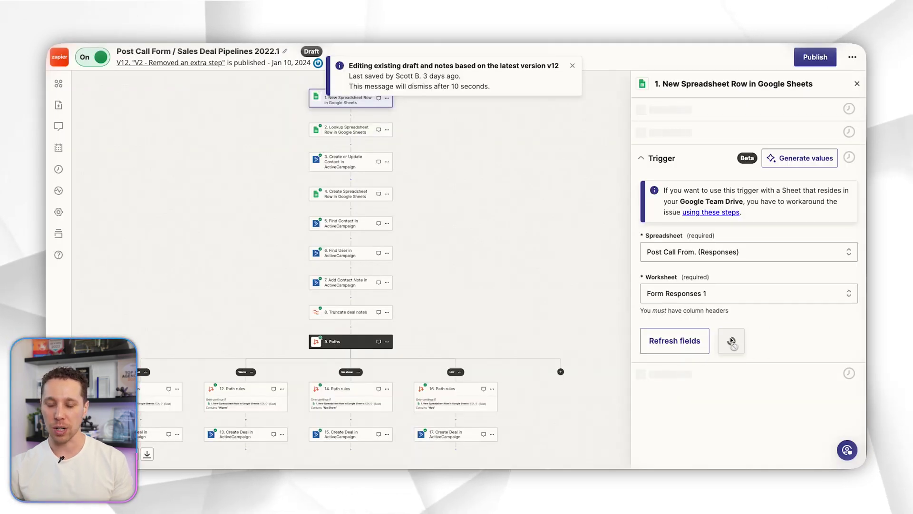